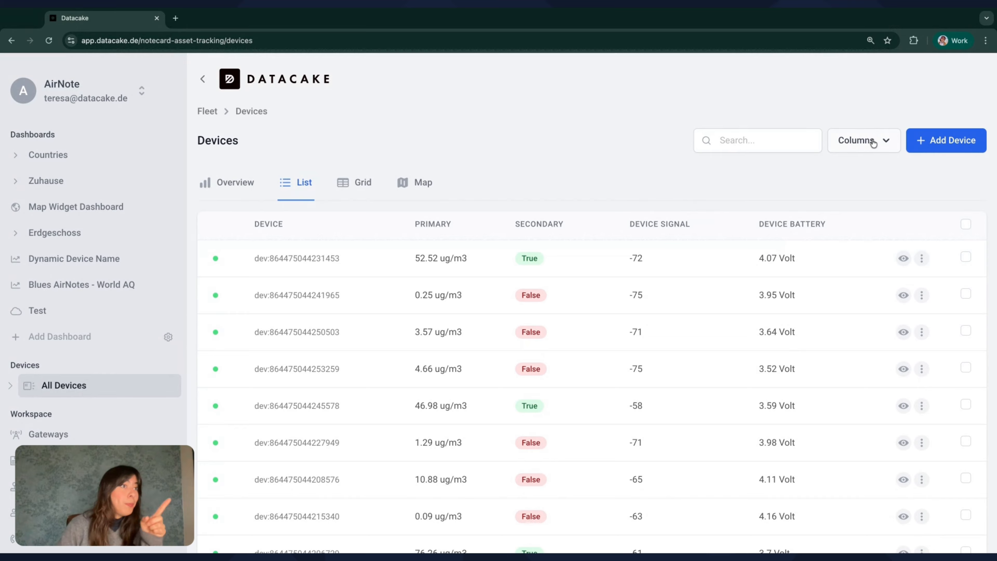
Add the Location column to the device list.
{"action": "left_click", "coordinate": [860, 145]}
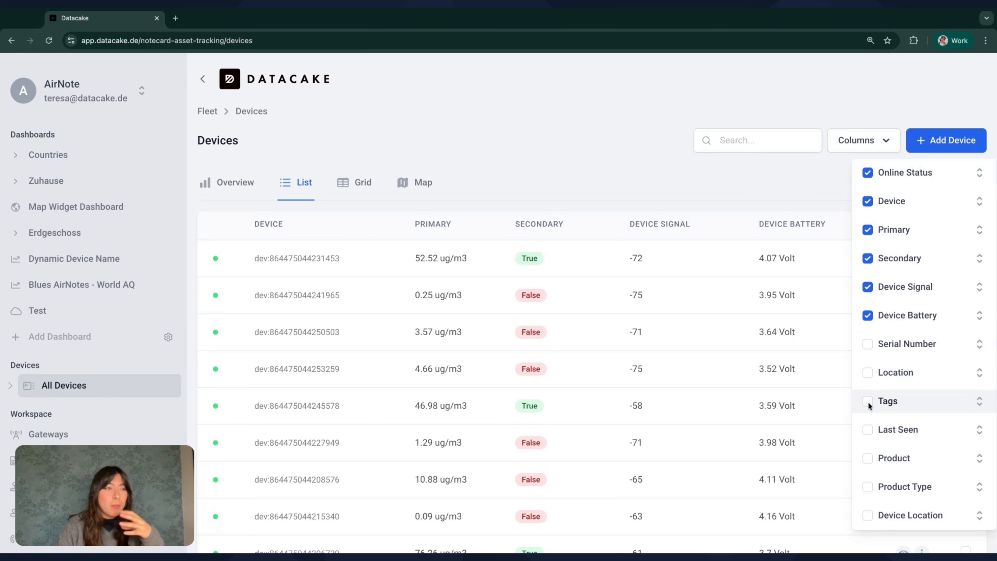
{"action": "scroll", "coordinate": [868, 404], "scroll_direction": "down", "scroll_amount": 1}
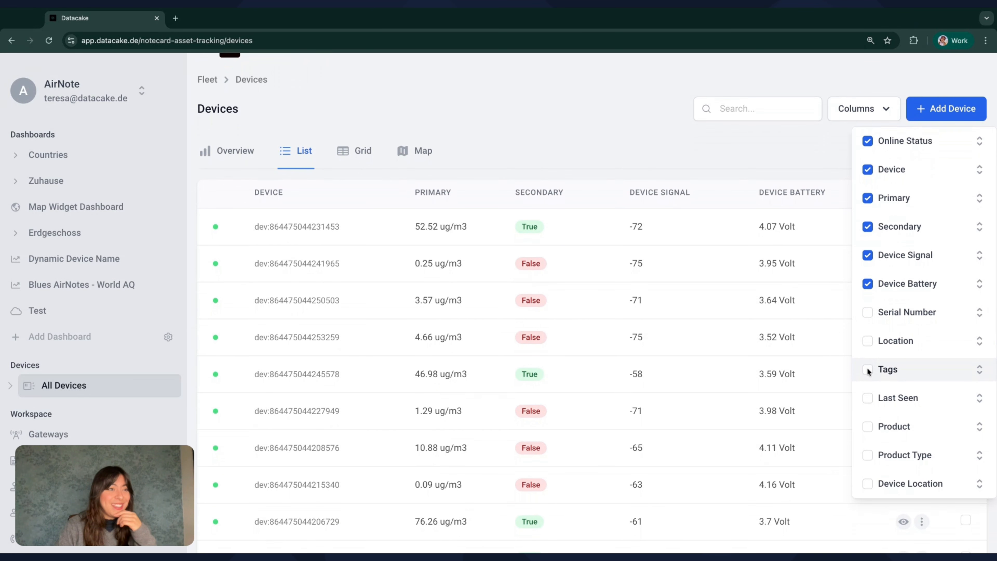
{"action": "left_click", "coordinate": [867, 341]}
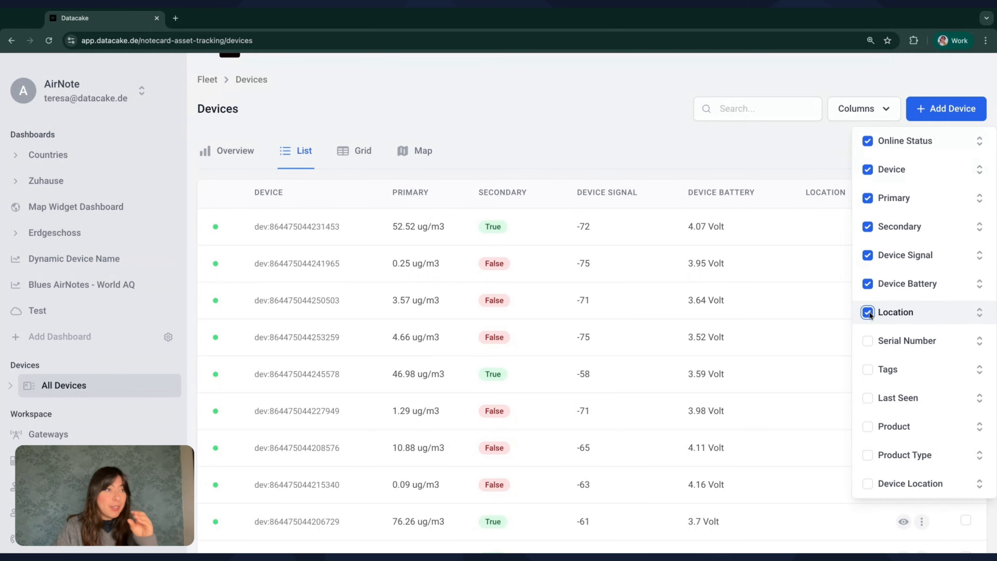
{"action": "left_click", "coordinate": [814, 169]}
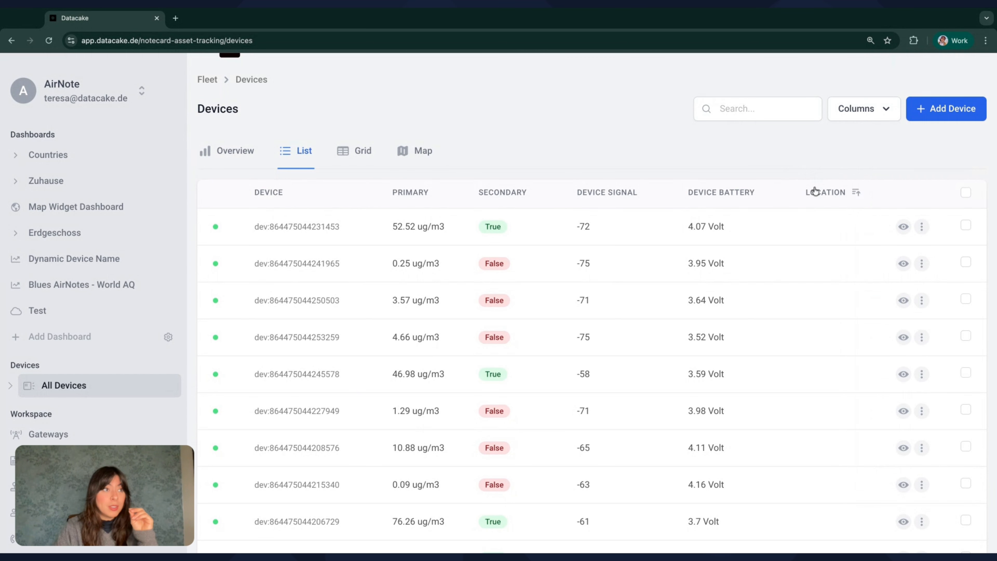
Add the Tags column to the device list and look through the devices for assigned tags.
{"action": "left_click", "coordinate": [868, 114]}
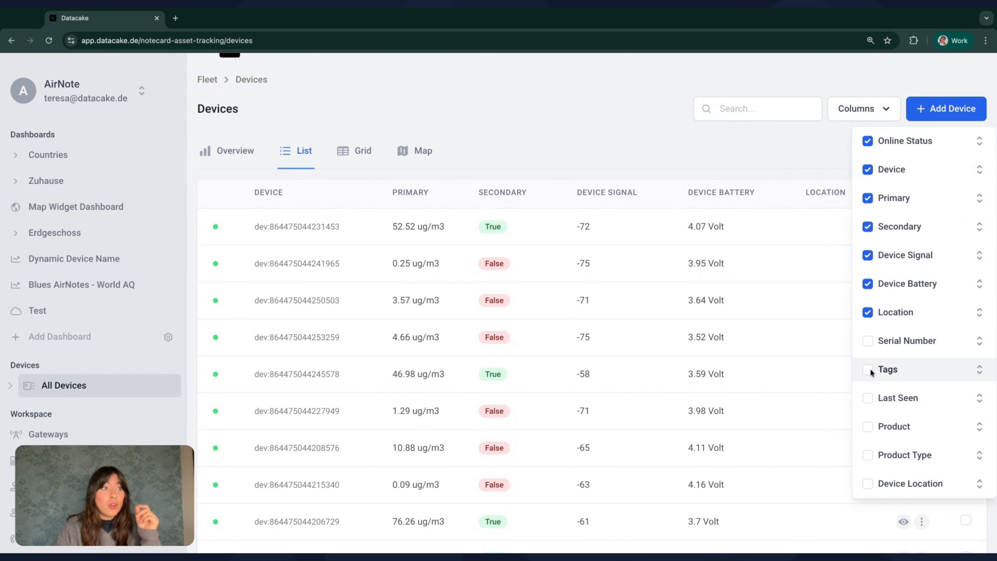
{"action": "left_click", "coordinate": [867, 342]}
{"action": "left_click", "coordinate": [867, 340]}
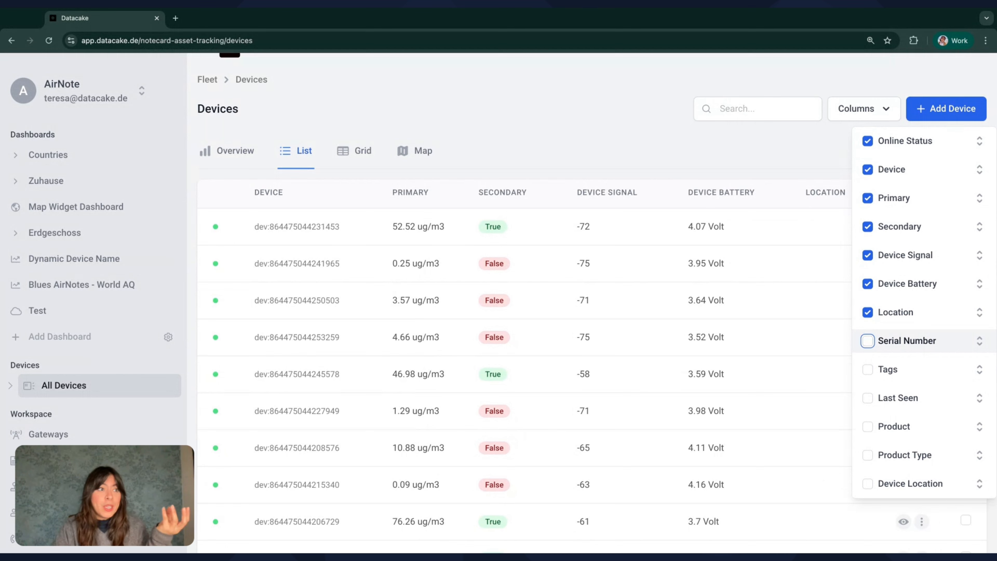
{"action": "left_click", "coordinate": [867, 369]}
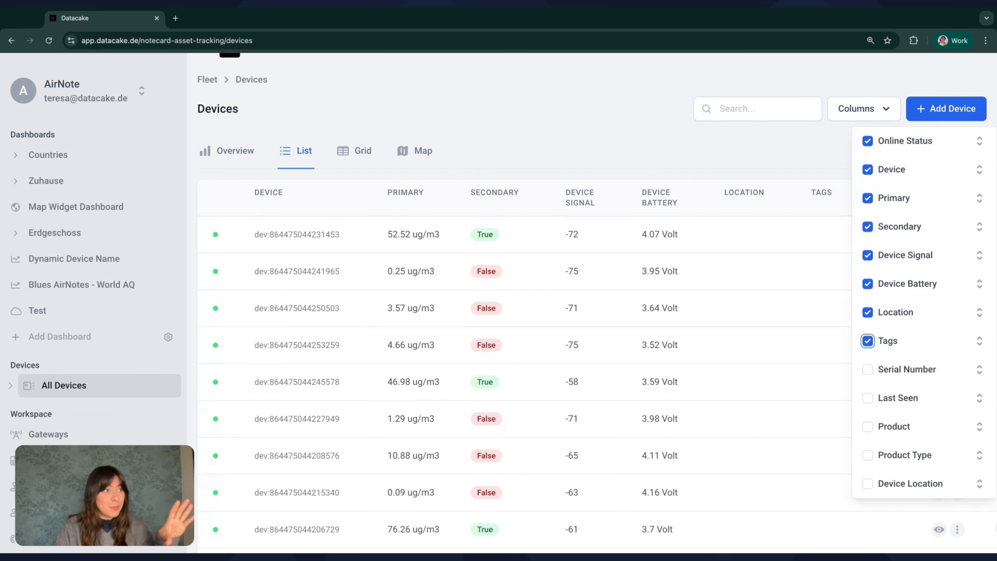
{"action": "left_click", "coordinate": [829, 323]}
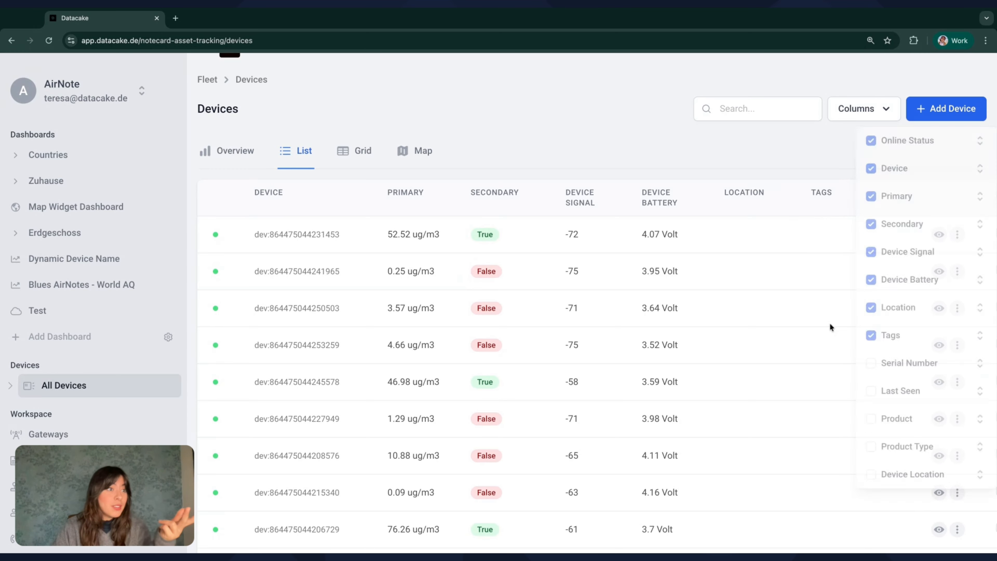
{"action": "scroll", "coordinate": [829, 322], "scroll_direction": "down", "scroll_amount": 3}
{"action": "scroll", "coordinate": [829, 323], "scroll_direction": "down", "scroll_amount": 5}
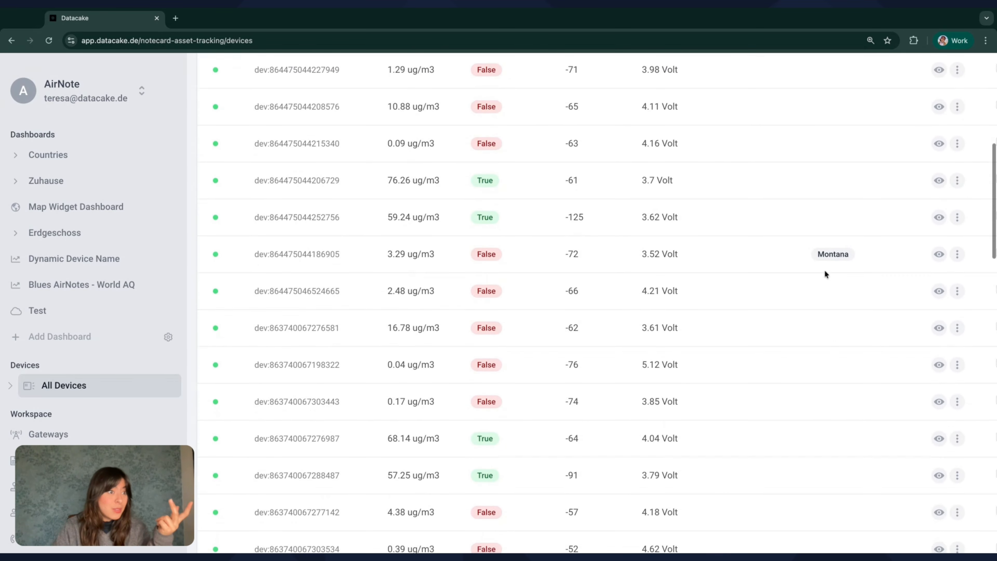
{"action": "scroll", "coordinate": [830, 325], "scroll_direction": "down", "scroll_amount": 10}
{"action": "scroll", "coordinate": [839, 453], "scroll_direction": "down", "scroll_amount": 10}
{"action": "scroll", "coordinate": [839, 453], "scroll_direction": "up", "scroll_amount": 20}
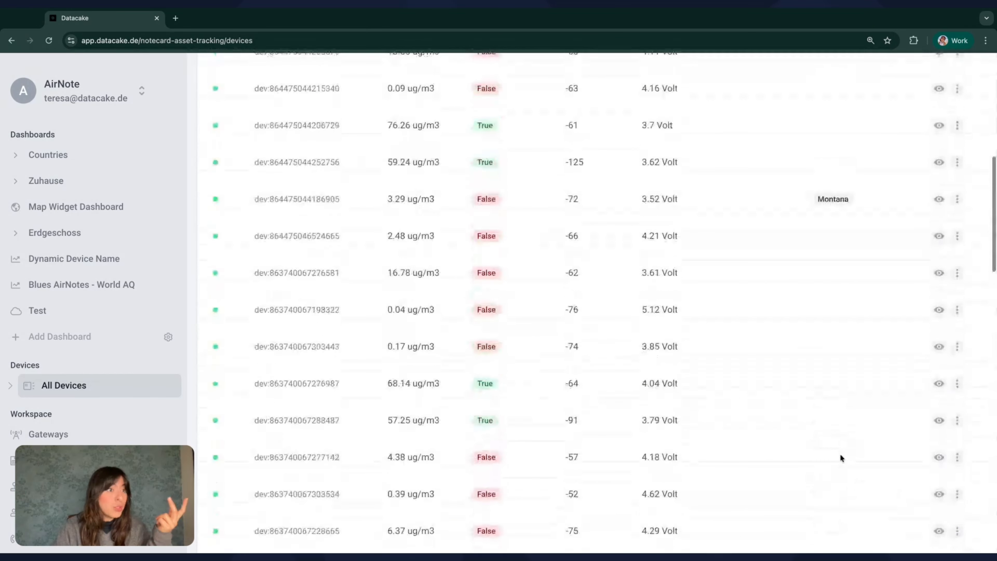
Try out the Device Location column in the device list and hide it again.
{"action": "left_click", "coordinate": [859, 138]}
{"action": "scroll", "coordinate": [923, 470], "scroll_direction": "down", "scroll_amount": 1}
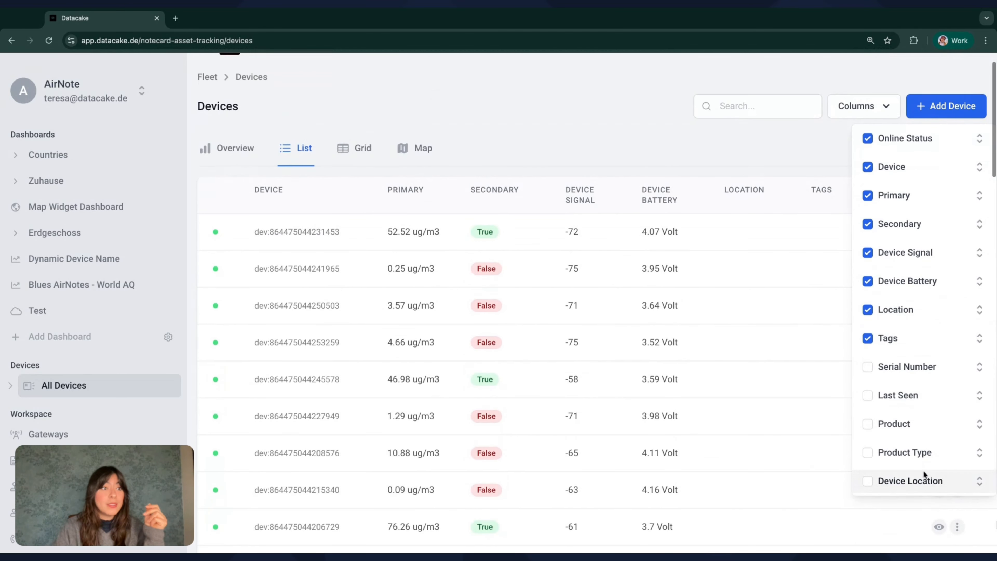
{"action": "left_click", "coordinate": [867, 396]}
{"action": "left_click", "coordinate": [867, 401]}
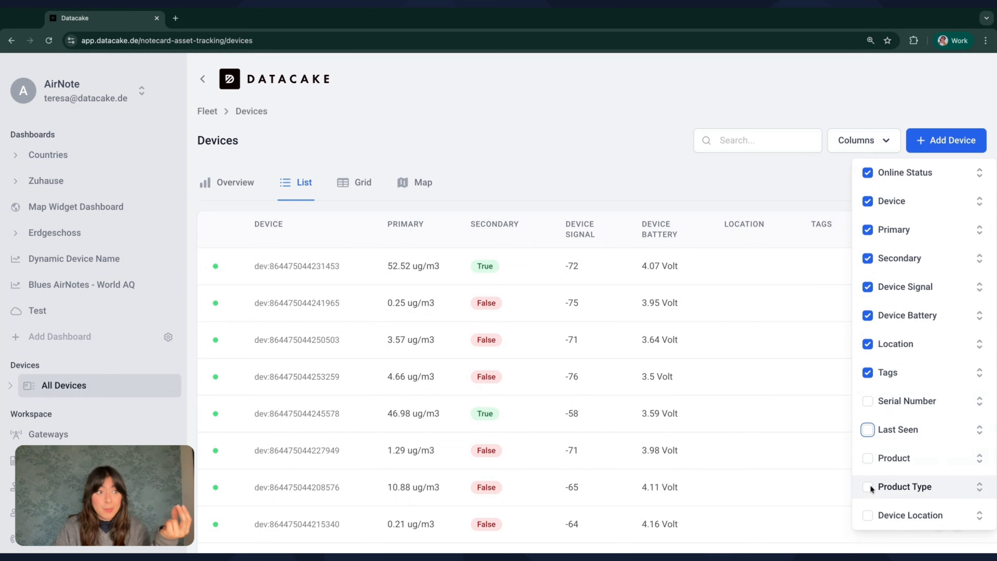
{"action": "left_click", "coordinate": [867, 515]}
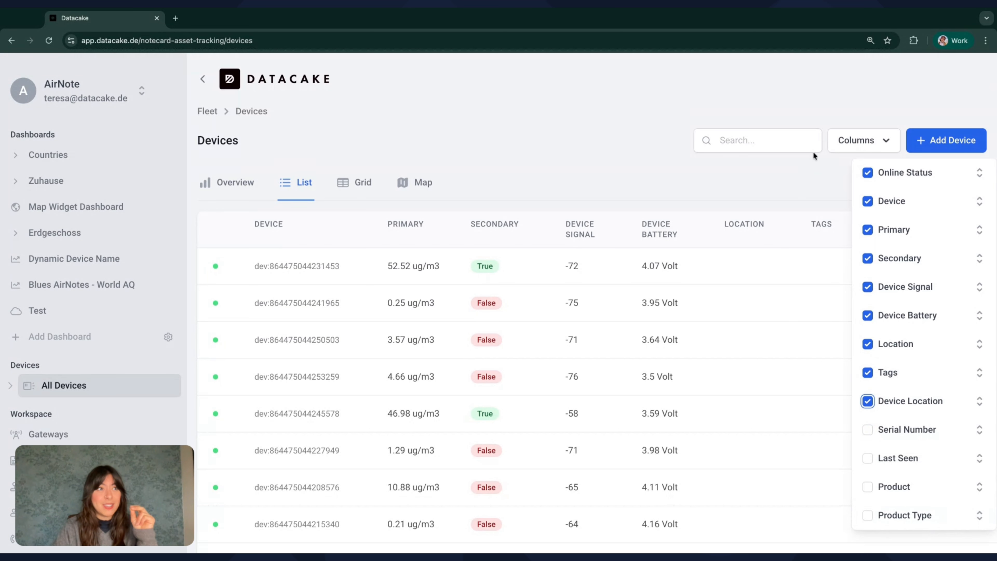
{"action": "left_click", "coordinate": [814, 172]}
{"action": "scroll", "coordinate": [923, 293], "scroll_direction": "right", "scroll_amount": 1}
{"action": "scroll", "coordinate": [922, 293], "scroll_direction": "right", "scroll_amount": 3}
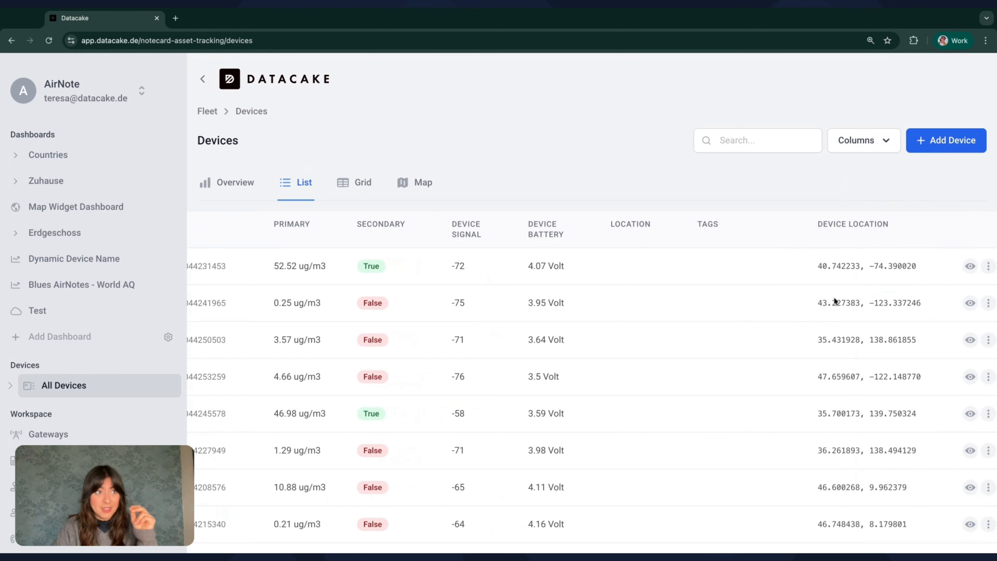
{"action": "left_click", "coordinate": [863, 140]}
{"action": "left_click", "coordinate": [867, 400]}
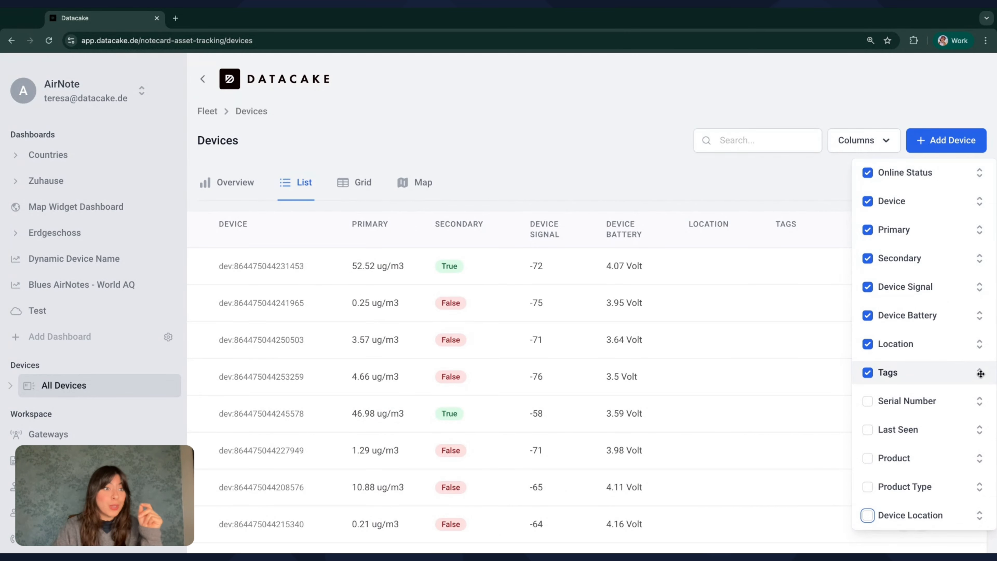
Reorder the device list columns so that Tags sits between Secondary and Device Signal.
{"action": "left_click_drag", "start_coordinate": [980, 373], "coordinate": [980, 286]}
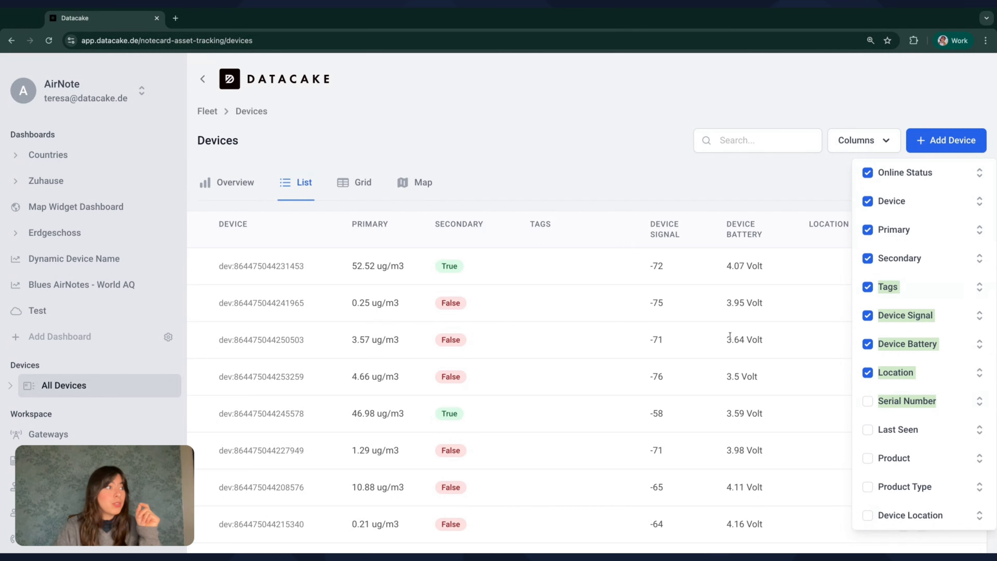
{"action": "left_click_drag", "start_coordinate": [979, 372], "coordinate": [980, 376]}
{"action": "left_click", "coordinate": [788, 190]}
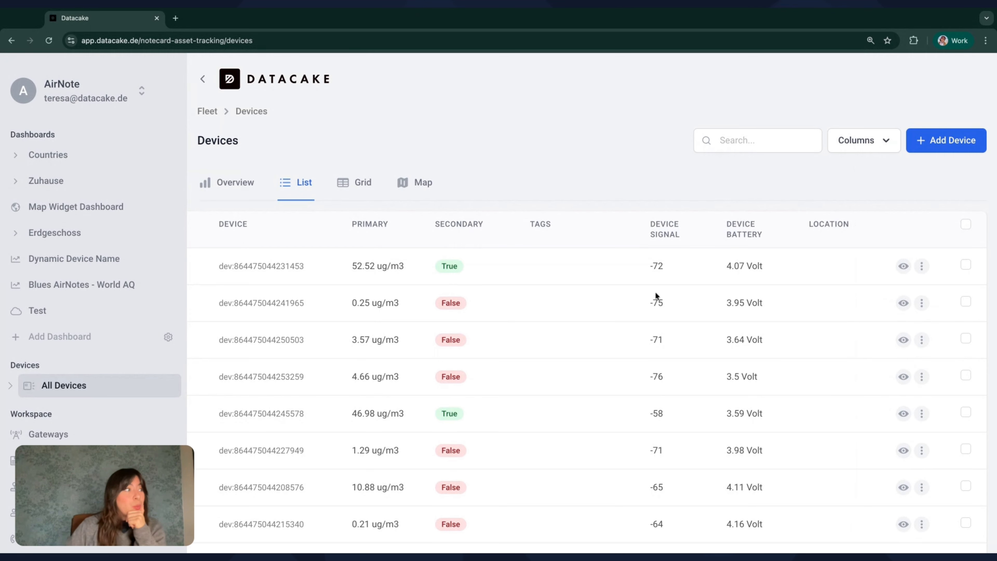
{"action": "scroll", "coordinate": [572, 406], "scroll_direction": "down", "scroll_amount": 1}
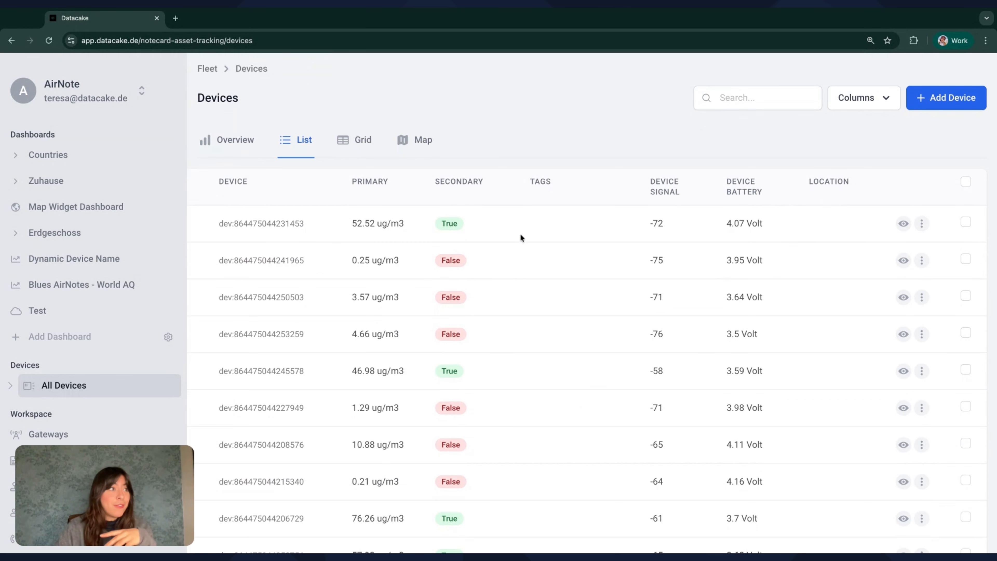
{"action": "scroll", "coordinate": [520, 232], "scroll_direction": "up", "scroll_amount": 2}
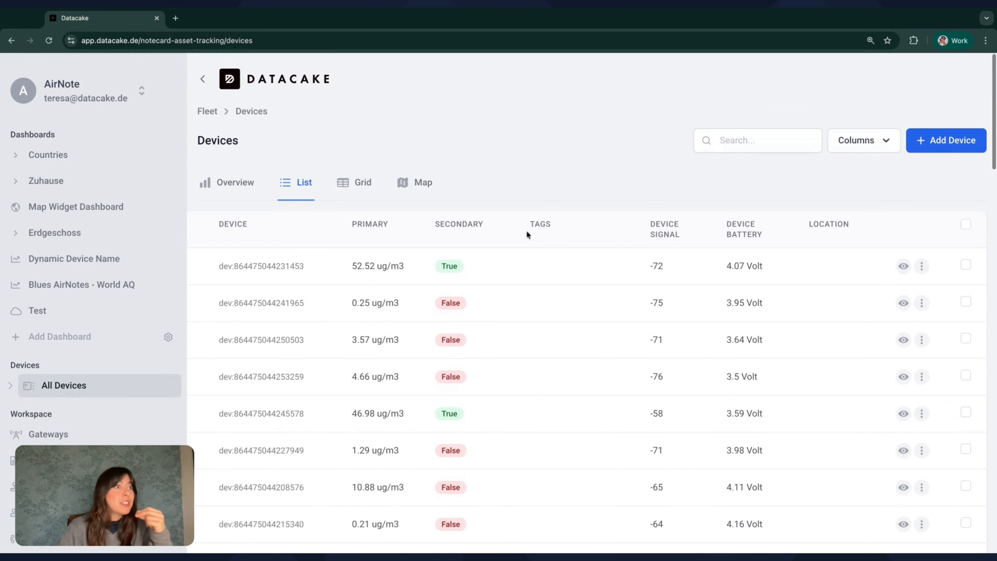
Try selecting and deselecting all listed devices, and select only the first, third and fifth devices.
{"action": "left_click", "coordinate": [965, 225]}
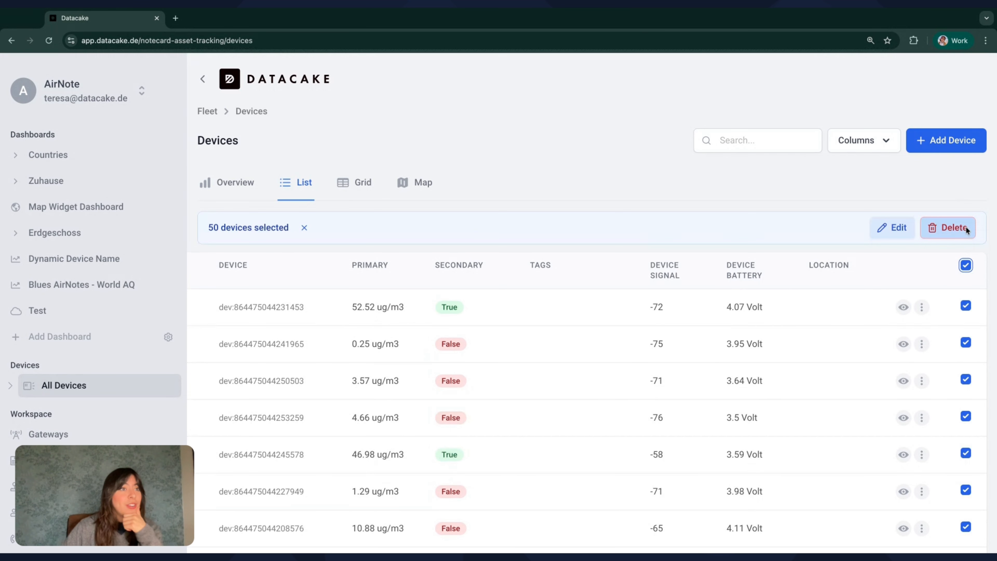
{"action": "left_click", "coordinate": [965, 265]}
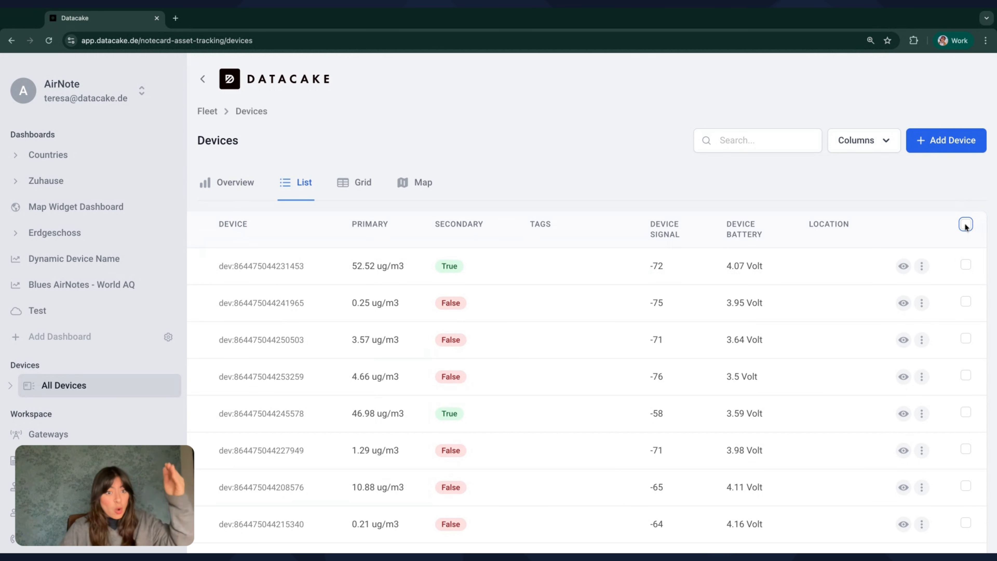
{"action": "left_click", "coordinate": [965, 263]}
{"action": "left_click", "coordinate": [965, 380]}
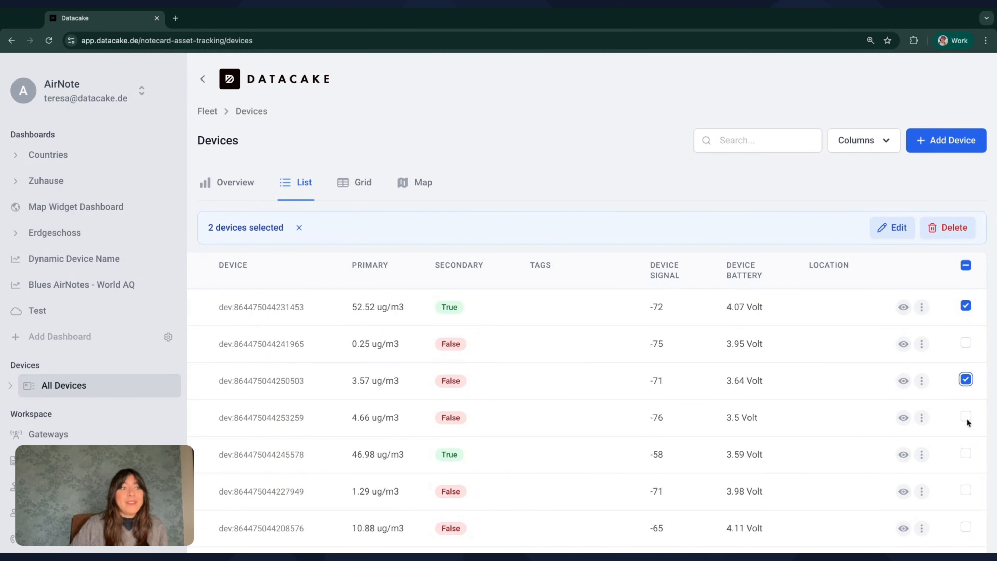
{"action": "left_click", "coordinate": [966, 453]}
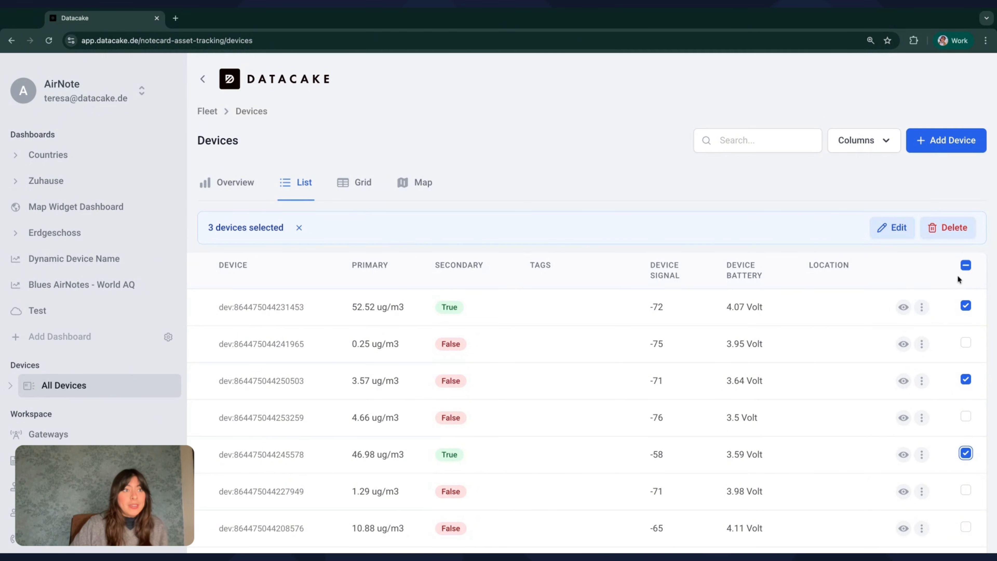
Select all listed devices and open them for bulk editing.
{"action": "left_click", "coordinate": [966, 264]}
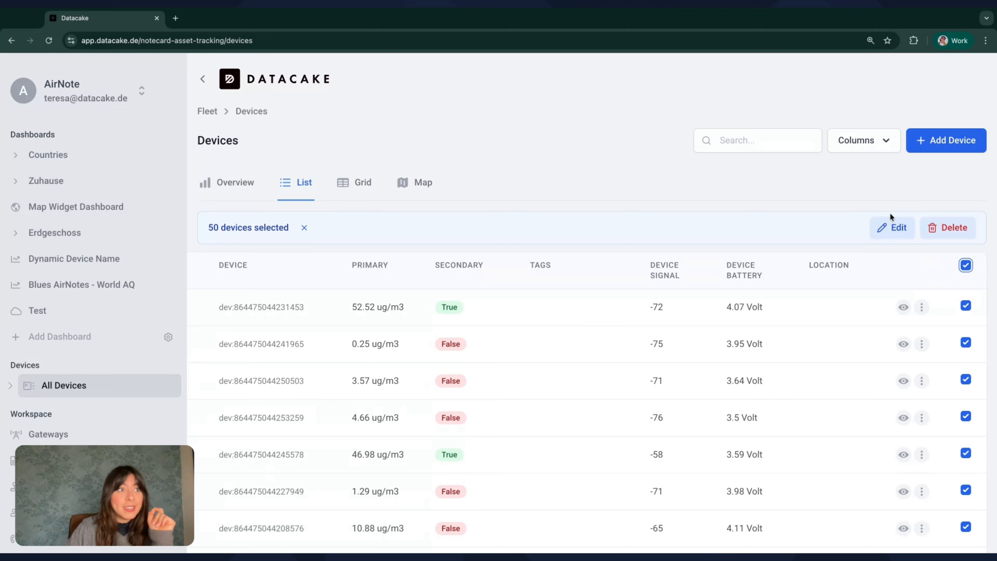
{"action": "left_click", "coordinate": [894, 228]}
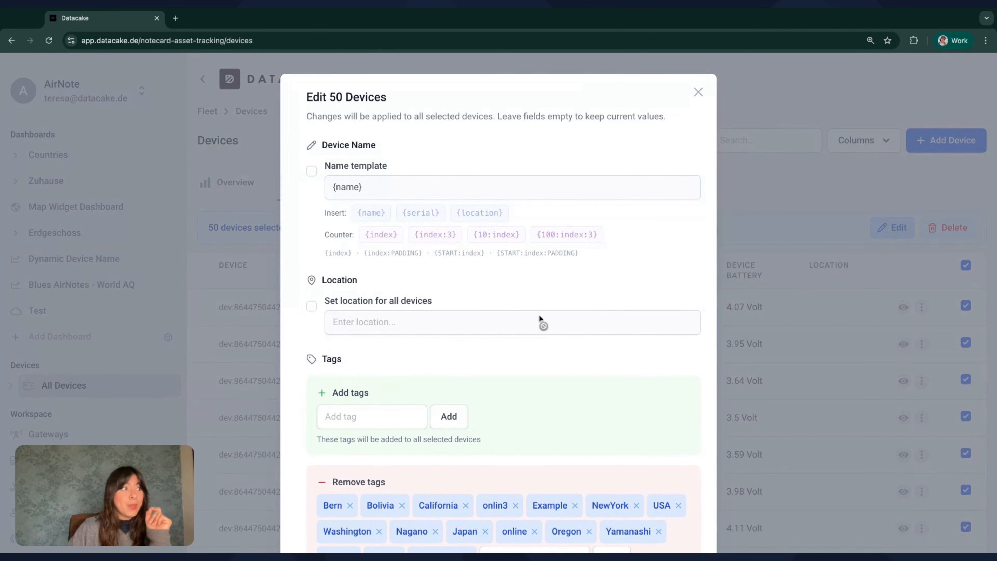
{"action": "scroll", "coordinate": [408, 215], "scroll_direction": "down", "scroll_amount": 2}
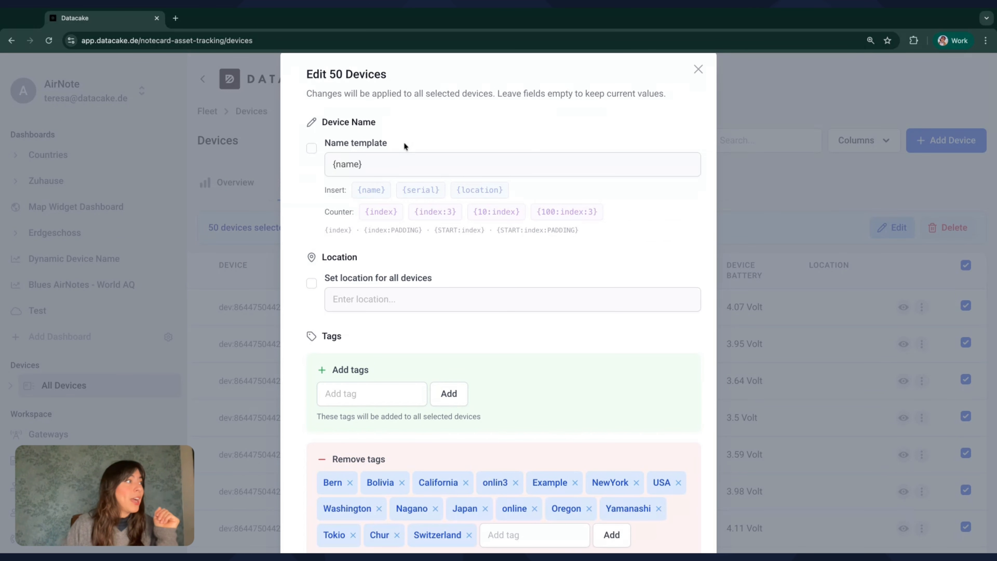
{"action": "scroll", "coordinate": [403, 142], "scroll_direction": "down", "scroll_amount": 1}
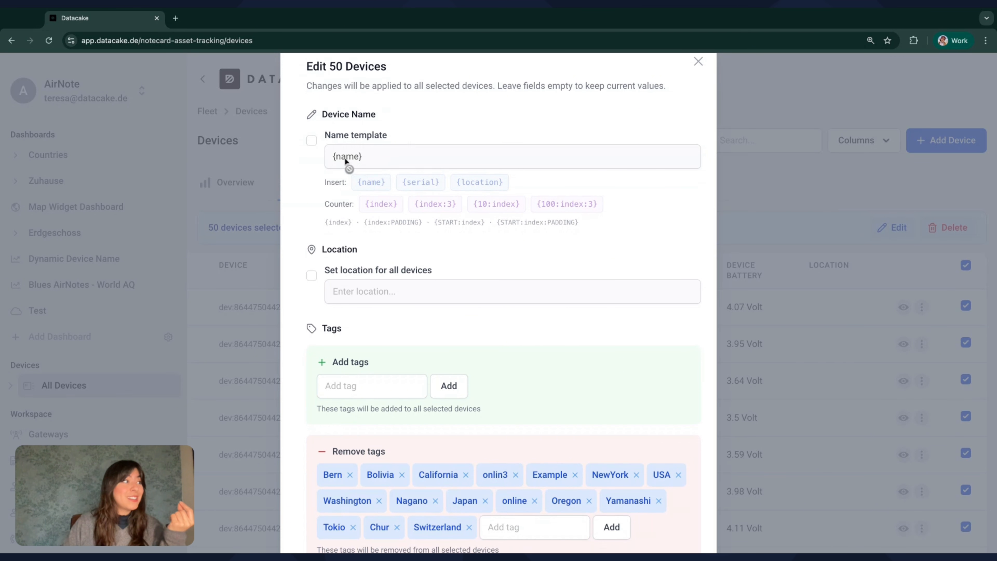
Enable the device name template, set it to {name}{location}{index}, and check the preview of the resulting names.
{"action": "left_click", "coordinate": [316, 141]}
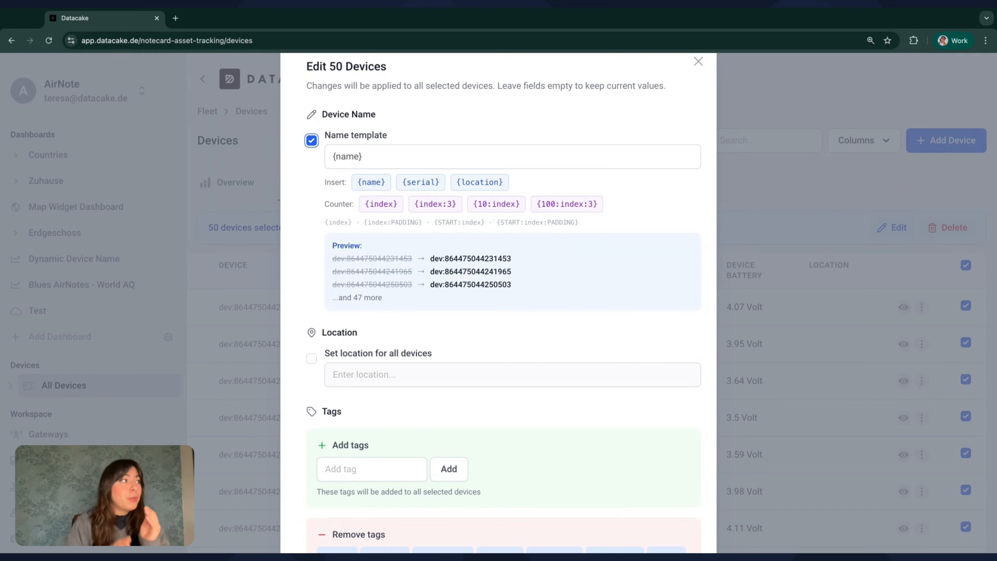
{"action": "left_click", "coordinate": [370, 151]}
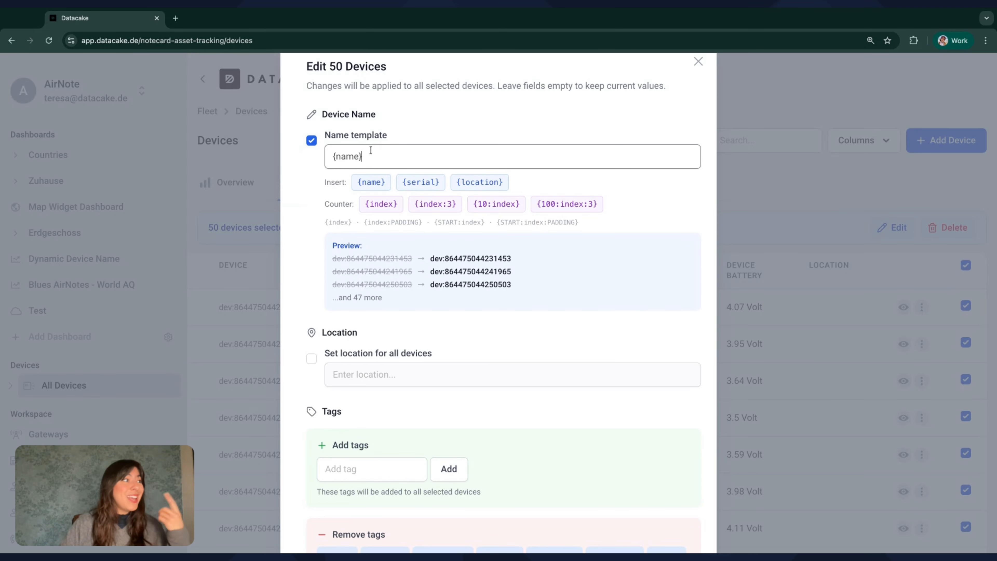
{"action": "left_click", "coordinate": [475, 185]}
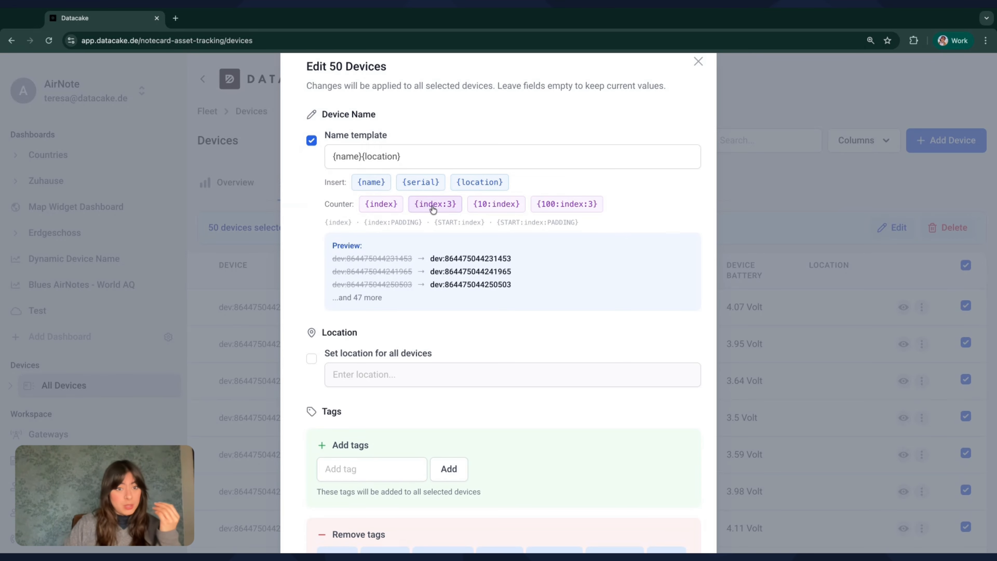
{"action": "left_click_drag", "start_coordinate": [362, 156], "coordinate": [408, 156]}
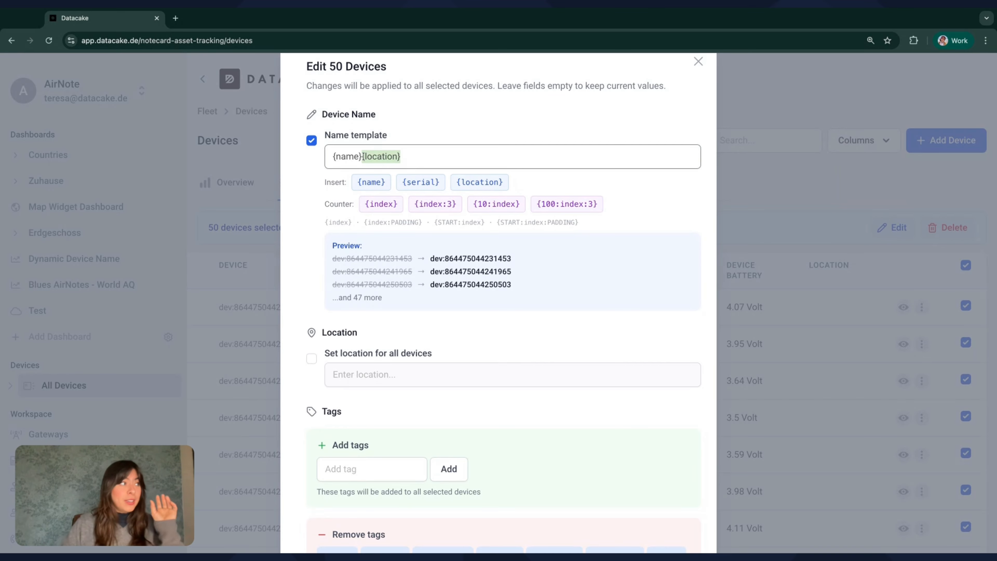
{"action": "left_click", "coordinate": [452, 162]}
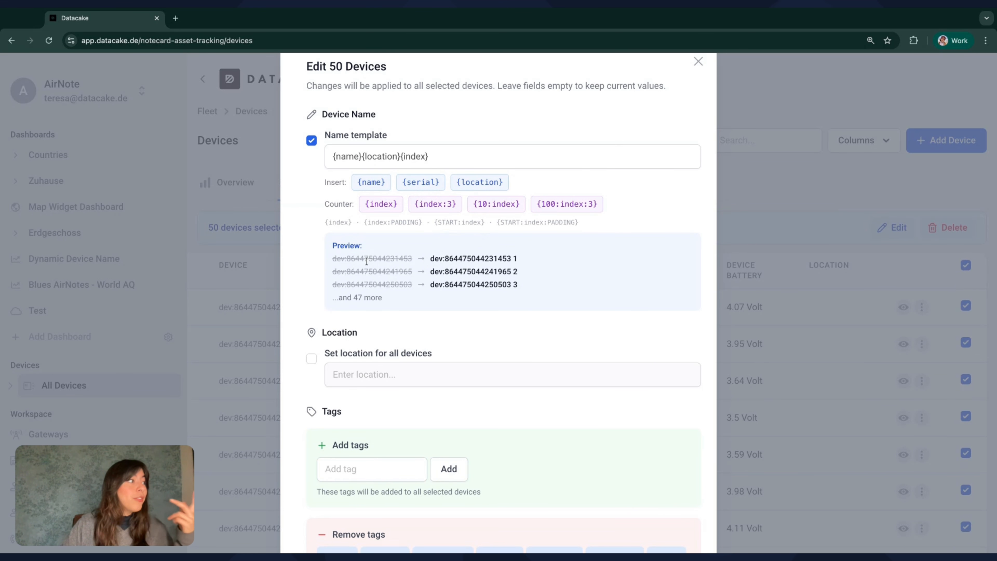
{"action": "left_click_drag", "start_coordinate": [332, 259], "coordinate": [525, 257]}
{"action": "left_click", "coordinate": [524, 257]}
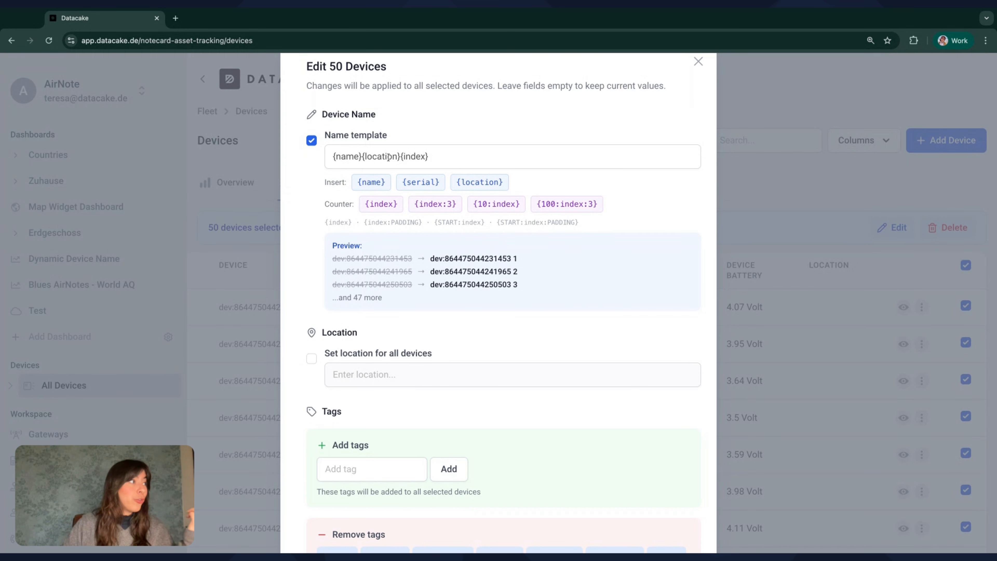
{"action": "left_click_drag", "start_coordinate": [431, 258], "coordinate": [512, 258]}
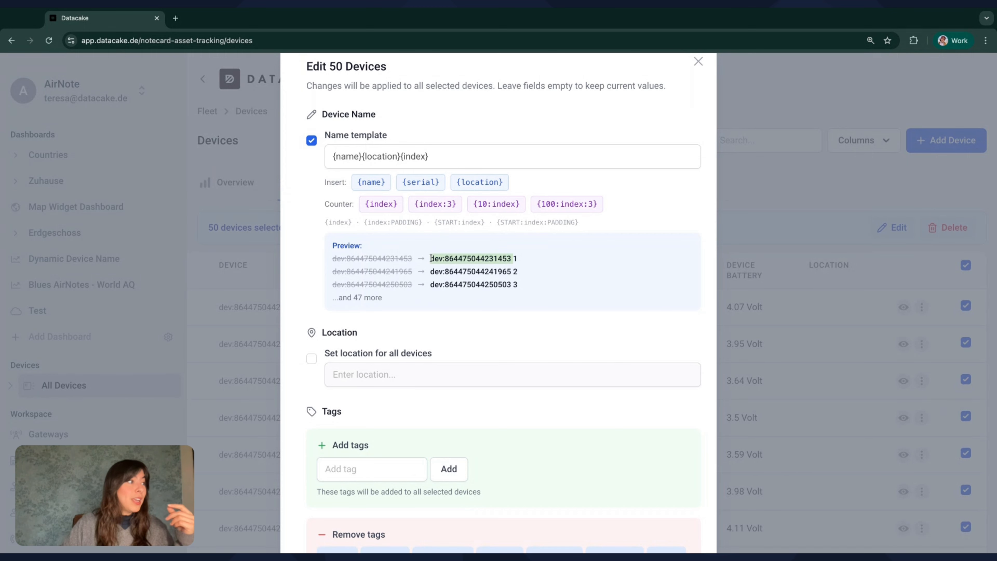
{"action": "left_click", "coordinate": [431, 258]}
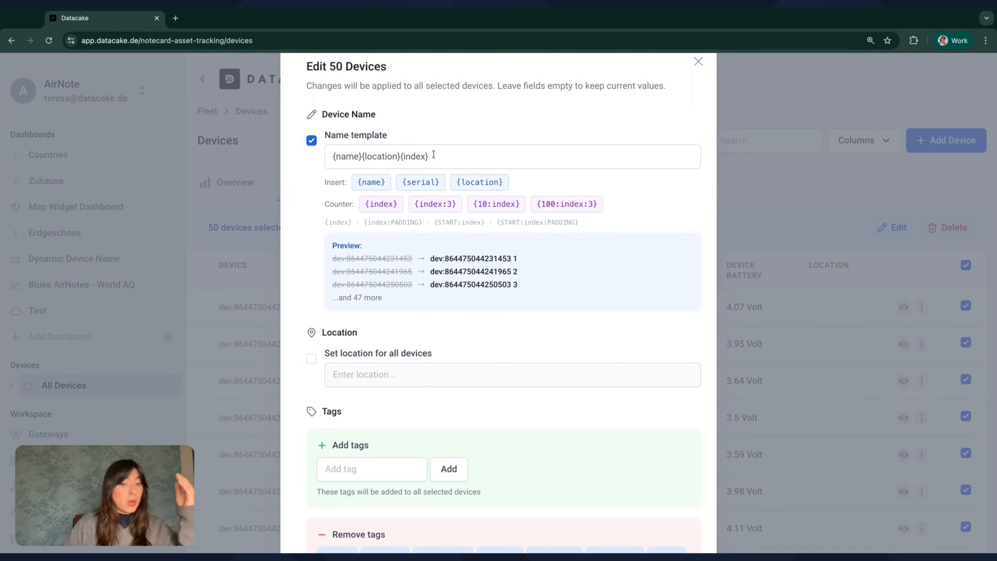
Try the device name template {name}{10:index}, using a counter that starts at 10 instead of the location and plain index.
{"action": "left_click_drag", "start_coordinate": [427, 156], "coordinate": [361, 156]}
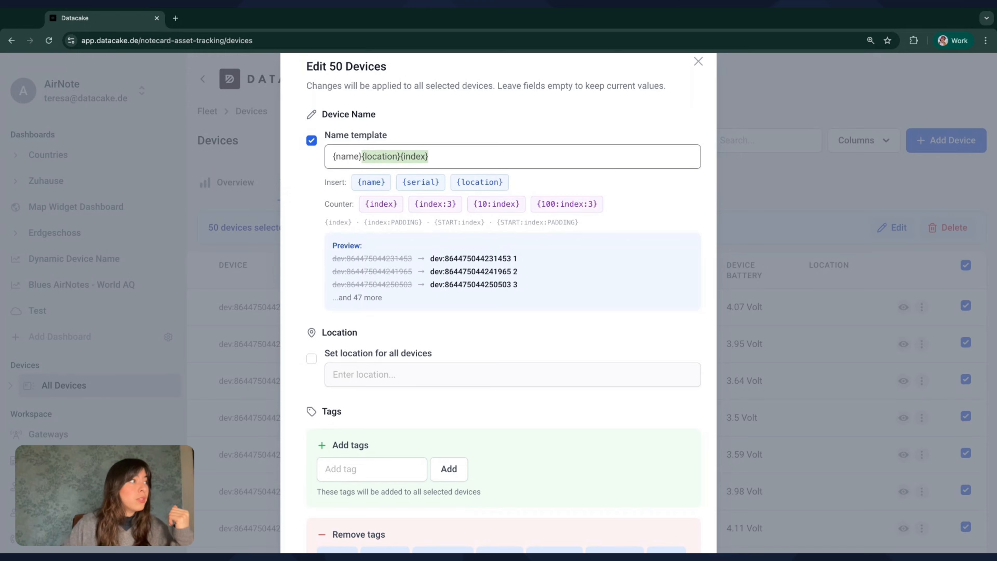
{"action": "key", "text": "BackSpace"}
{"action": "left_click", "coordinate": [495, 204]}
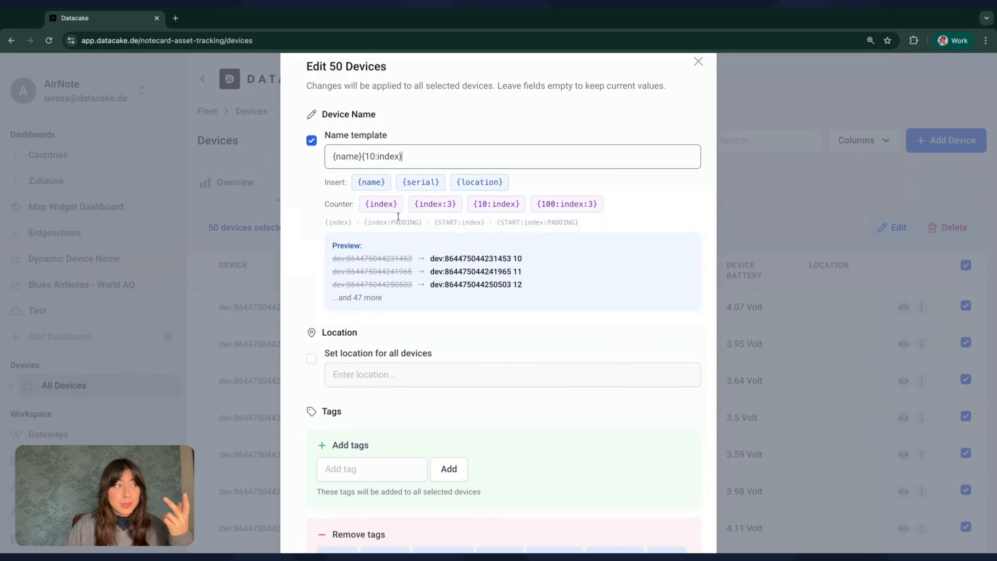
Set the name template to "{name} - Device" without any counter and check the preview of the resulting names.
{"action": "key", "text": "shift+Left"}
{"action": "key", "text": "shift+Left"}
{"action": "key", "text": "shift+Left"}
{"action": "key", "text": "shift+Left"}
{"action": "key", "text": "shift+Left"}
{"action": "key", "text": "shift+Left"}
{"action": "key", "text": "shift+Left"}
{"action": "key", "text": "shift+Left"}
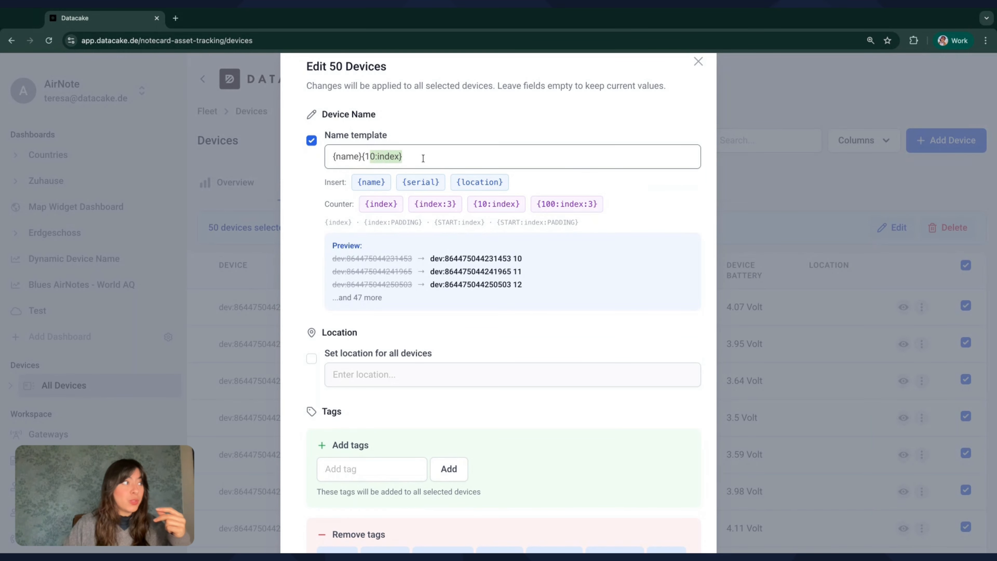
{"action": "key", "text": "shift+Left"}
{"action": "key", "text": "BackSpace"}
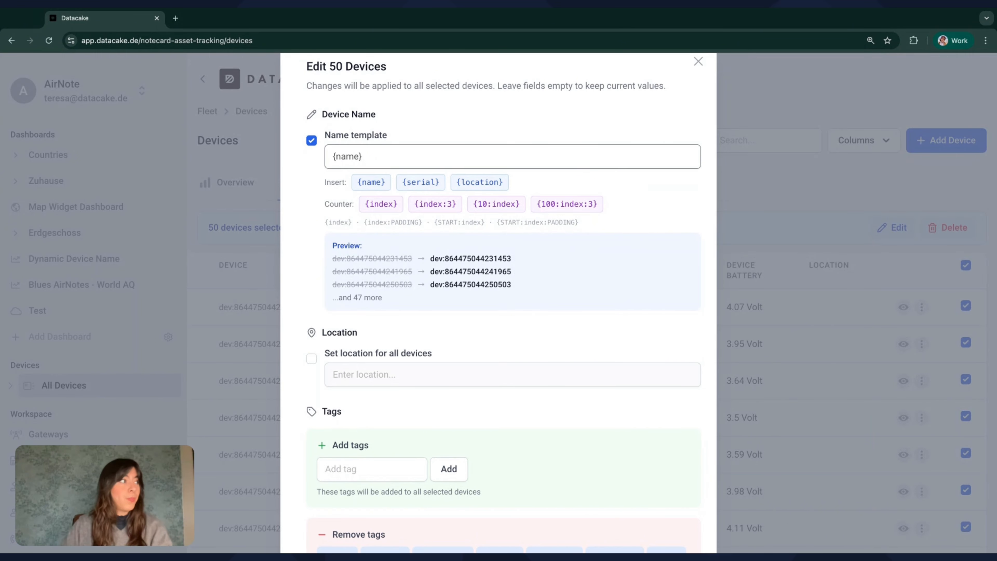
{"action": "type", "text": "- Device"}
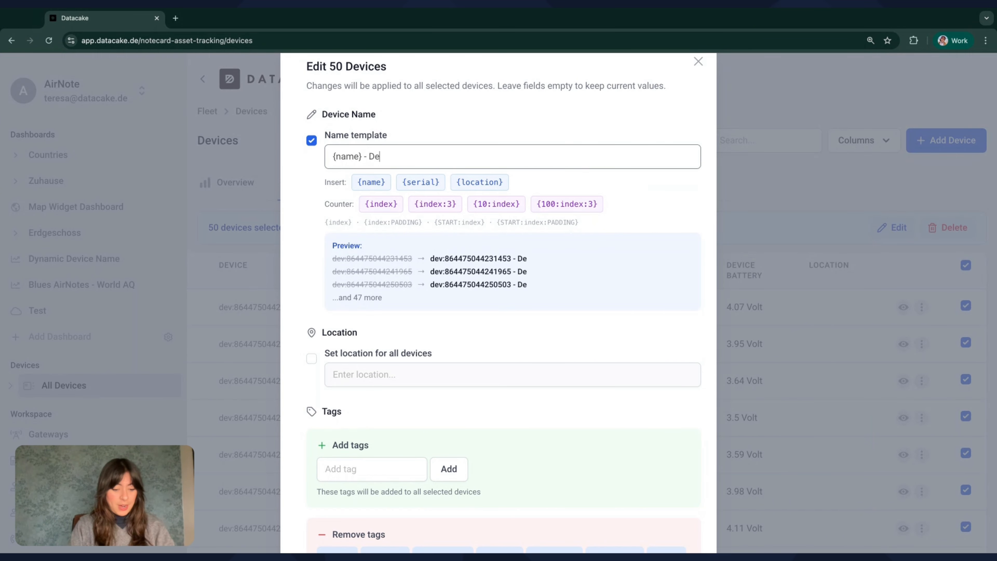
{"action": "double_click", "coordinate": [432, 259]}
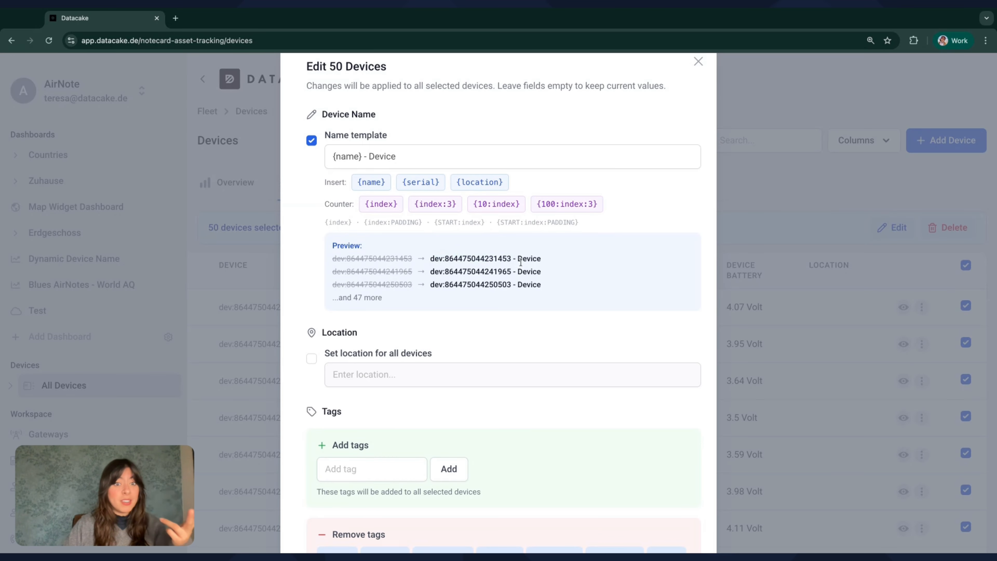
Enable setting the location for all selected devices and enter Corridor.
{"action": "scroll", "coordinate": [520, 262], "scroll_direction": "down", "scroll_amount": 3}
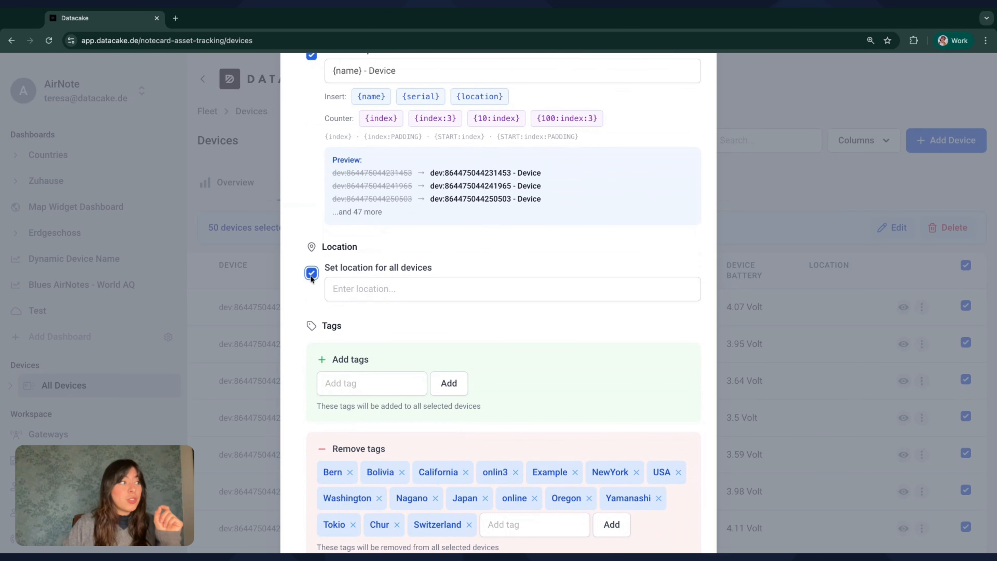
{"action": "left_click", "coordinate": [365, 289]}
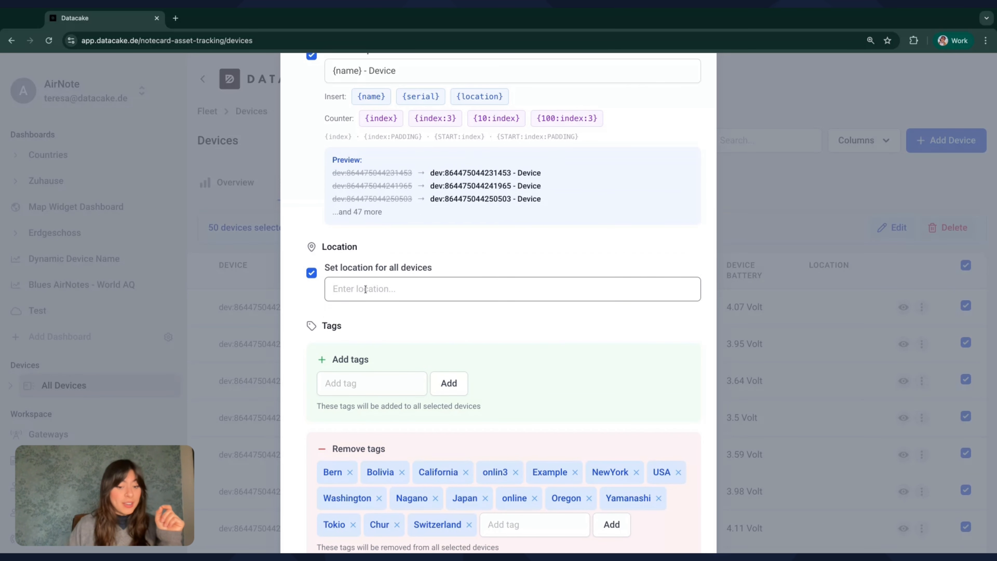
{"action": "type", "text": "Corridor"}
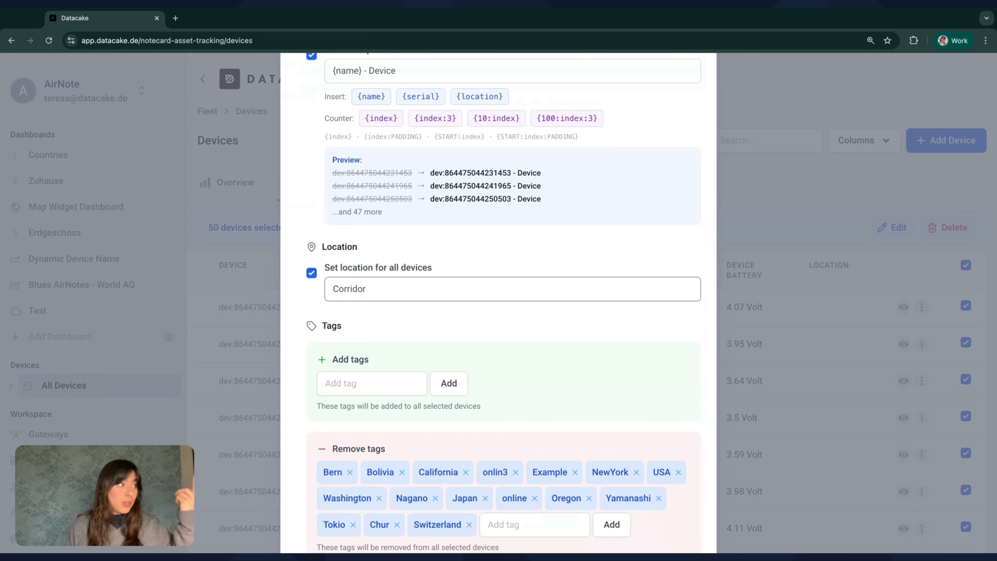
Add the existing tag Canada to the tags that all selected devices receive.
{"action": "scroll", "coordinate": [366, 290], "scroll_direction": "down", "scroll_amount": 3}
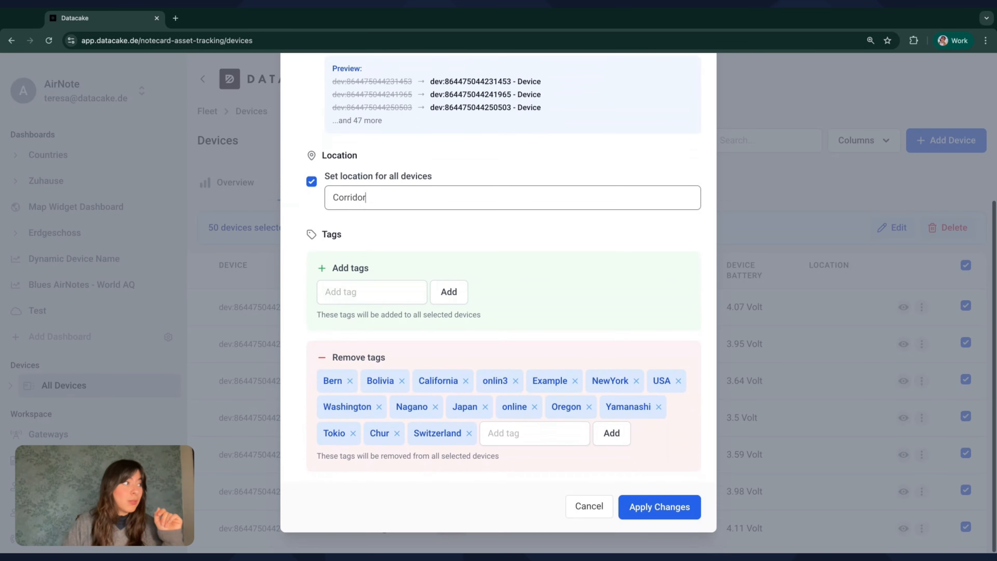
{"action": "left_click", "coordinate": [366, 289]}
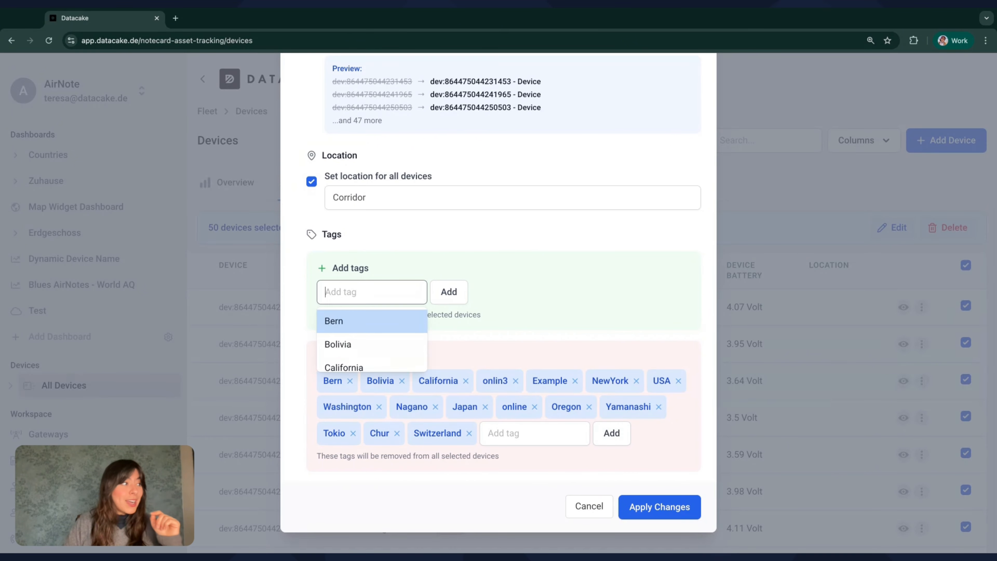
{"action": "scroll", "coordinate": [356, 345], "scroll_direction": "down", "scroll_amount": 2}
{"action": "scroll", "coordinate": [361, 347], "scroll_direction": "down", "scroll_amount": 2}
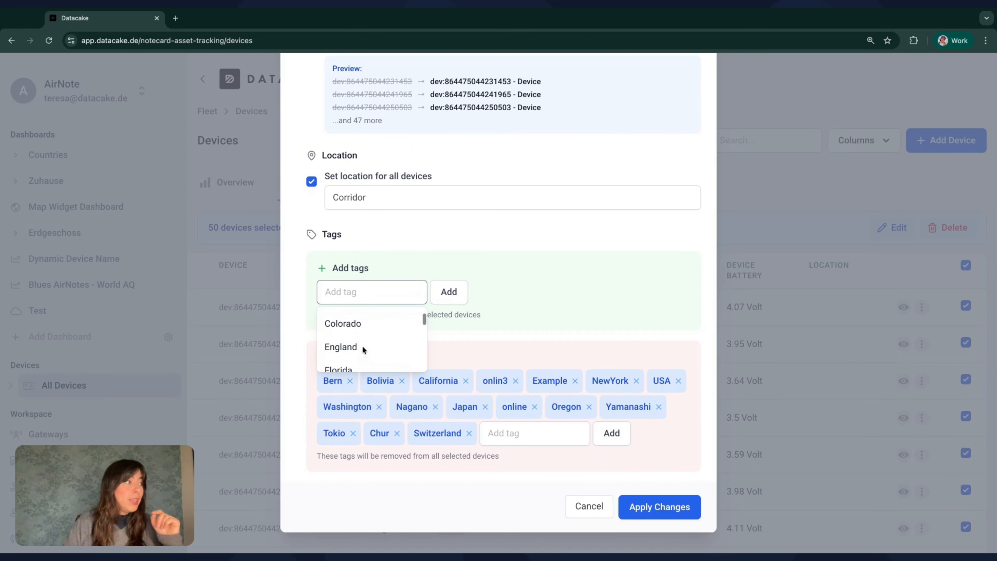
{"action": "type", "text": "can"}
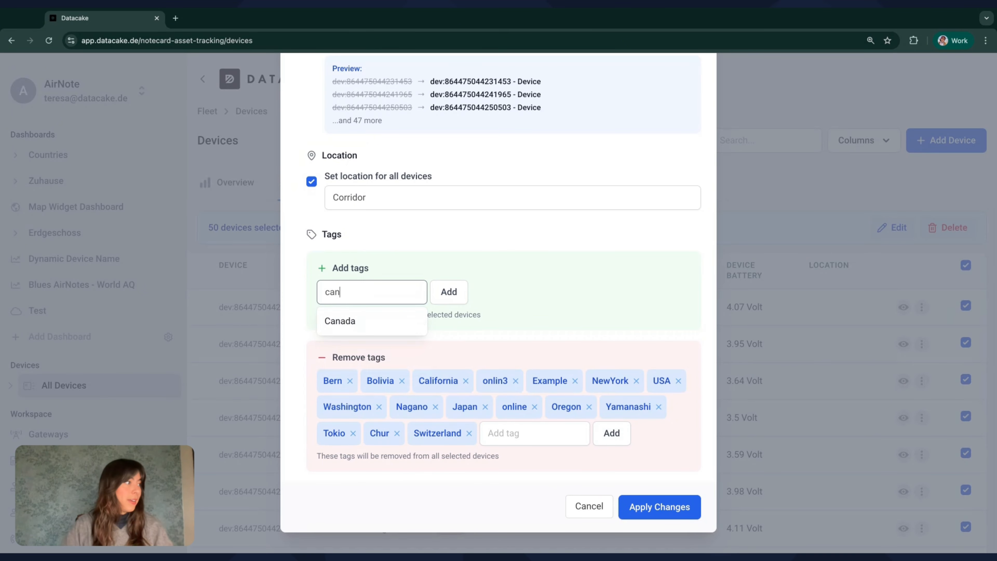
{"action": "left_click", "coordinate": [356, 320]}
Review the name template and location entries, and apply the bulk changes to all selected devices.
{"action": "scroll", "coordinate": [540, 270], "scroll_direction": "up", "scroll_amount": 5}
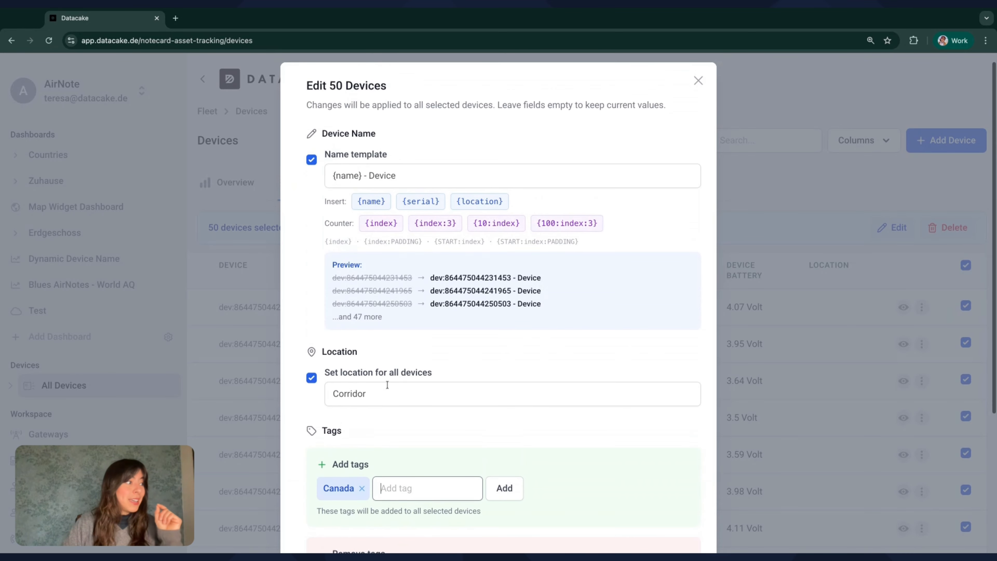
{"action": "double_click", "coordinate": [369, 390]}
{"action": "left_click", "coordinate": [415, 414]}
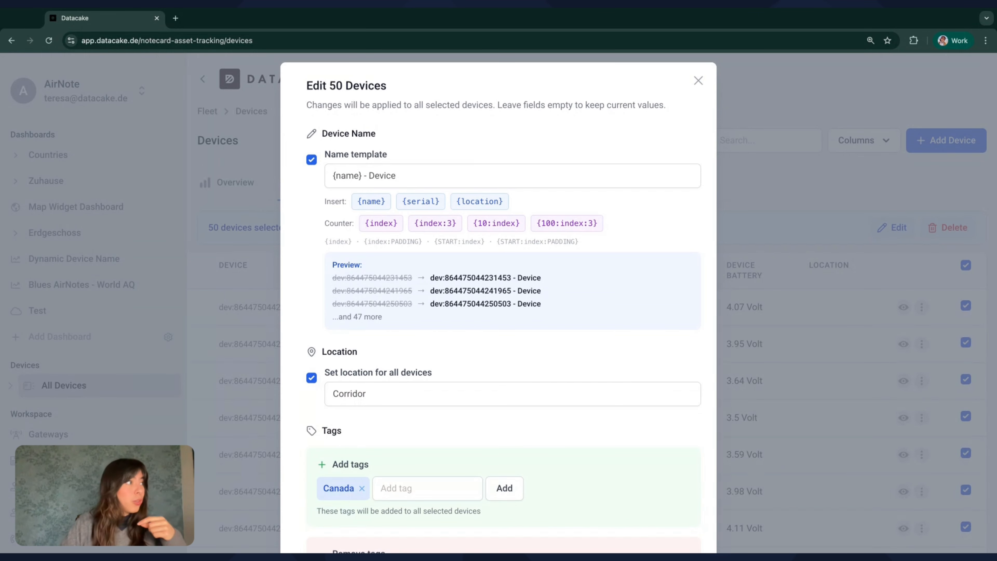
{"action": "left_click", "coordinate": [395, 175]}
{"action": "scroll", "coordinate": [500, 346], "scroll_direction": "down", "scroll_amount": 5}
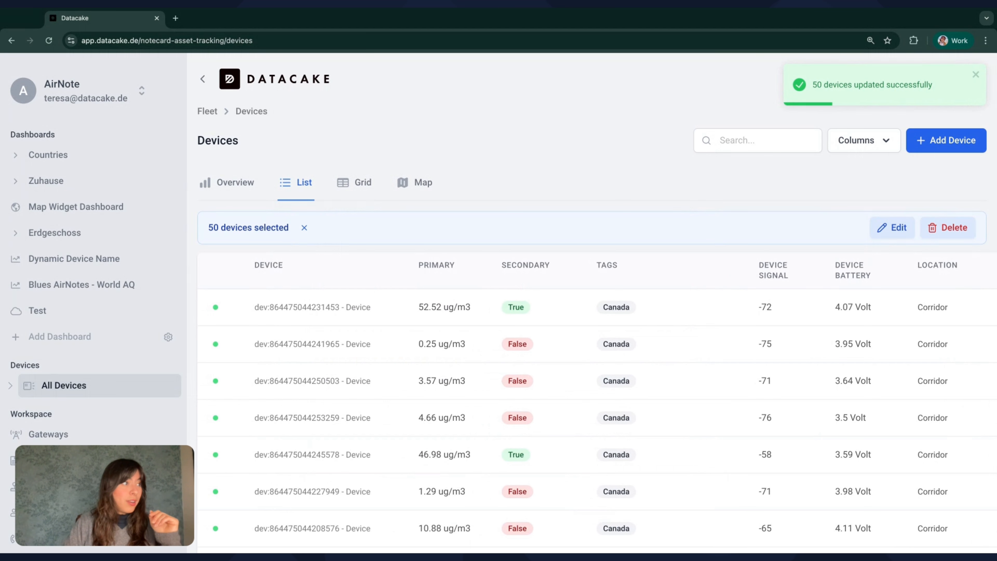
Check the updated names, tags and locations throughout the device list, and deselect all devices.
{"action": "scroll", "coordinate": [603, 311], "scroll_direction": "down", "scroll_amount": 1}
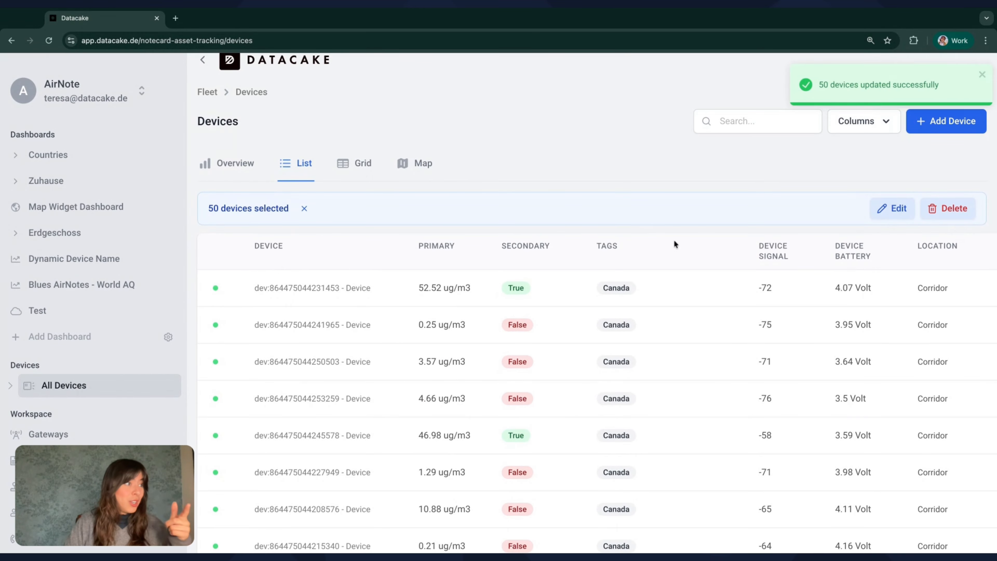
{"action": "scroll", "coordinate": [619, 510], "scroll_direction": "down", "scroll_amount": 15}
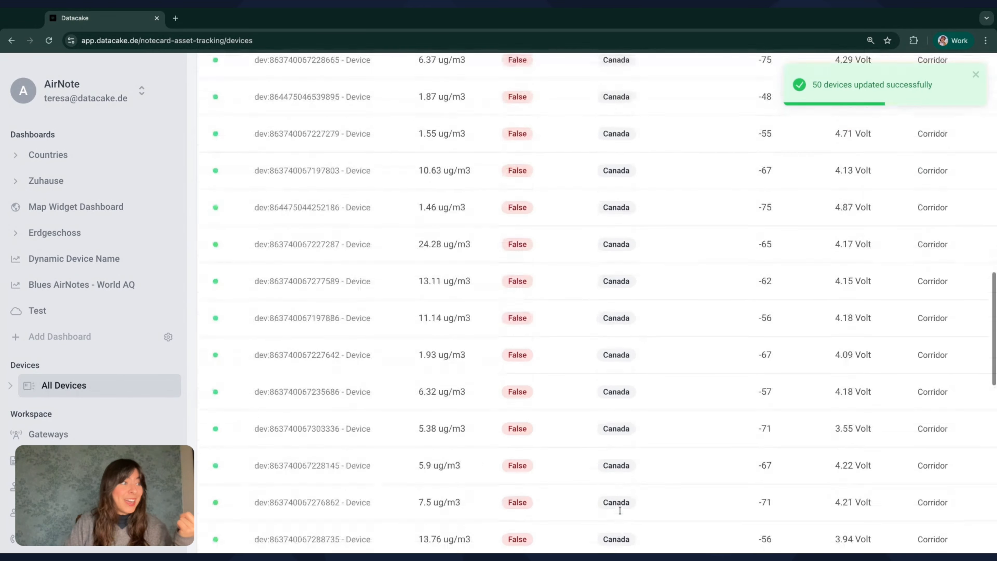
{"action": "scroll", "coordinate": [944, 404], "scroll_direction": "up", "scroll_amount": 5}
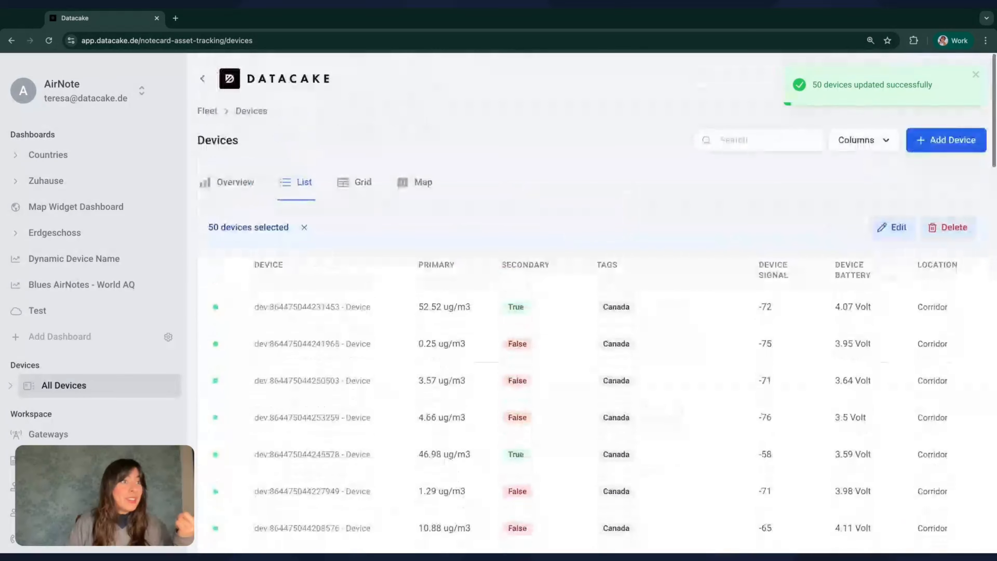
{"action": "scroll", "coordinate": [923, 423], "scroll_direction": "down", "scroll_amount": 6}
{"action": "scroll", "coordinate": [922, 423], "scroll_direction": "up", "scroll_amount": 8}
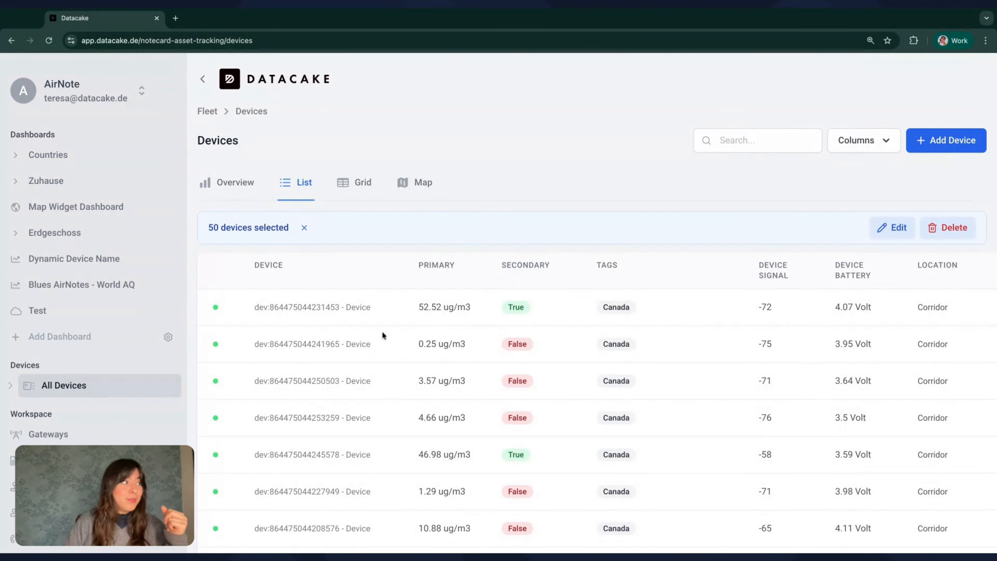
{"action": "scroll", "coordinate": [382, 331], "scroll_direction": "right", "scroll_amount": 3}
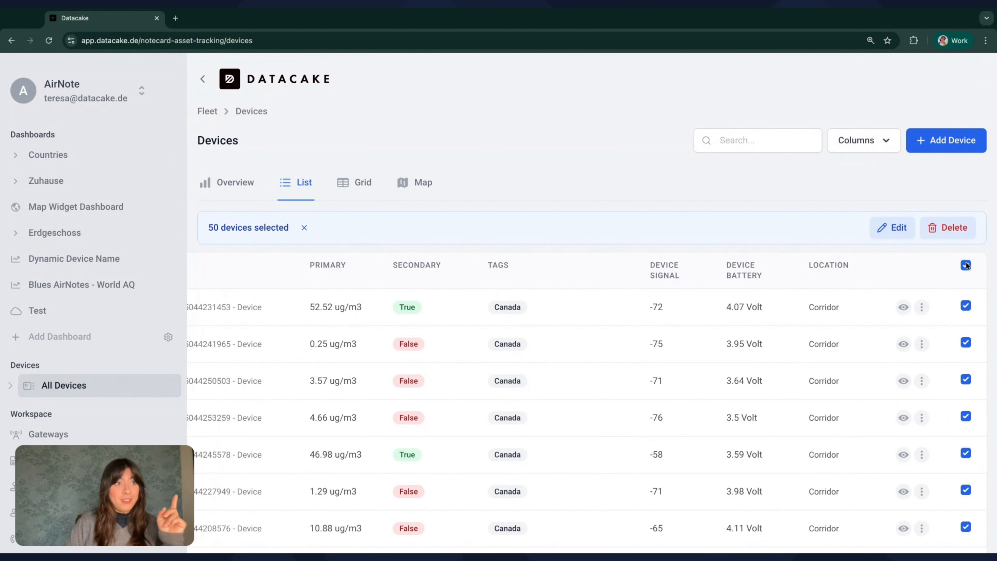
{"action": "left_click", "coordinate": [966, 265]}
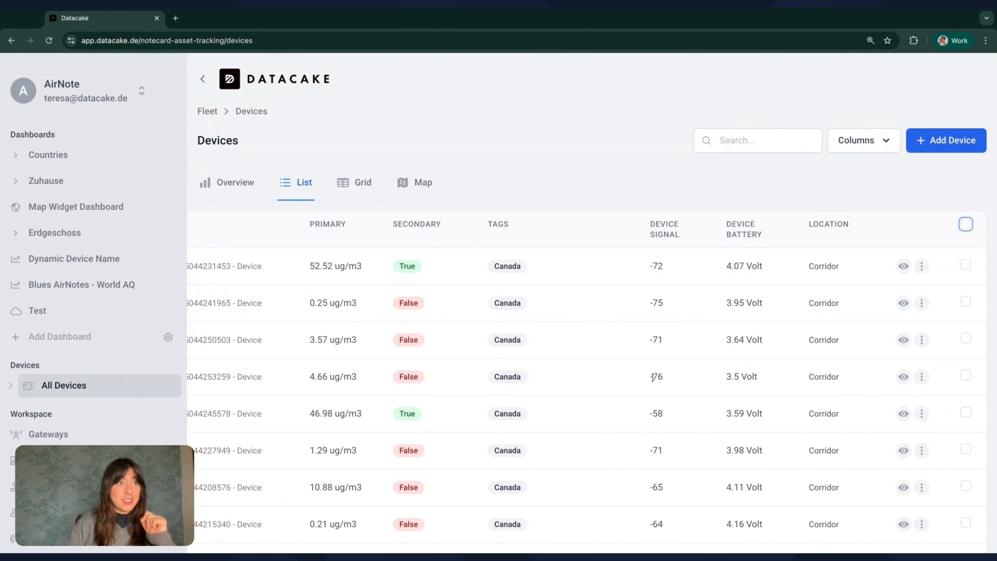
{"action": "scroll", "coordinate": [652, 376], "scroll_direction": "left", "scroll_amount": 3}
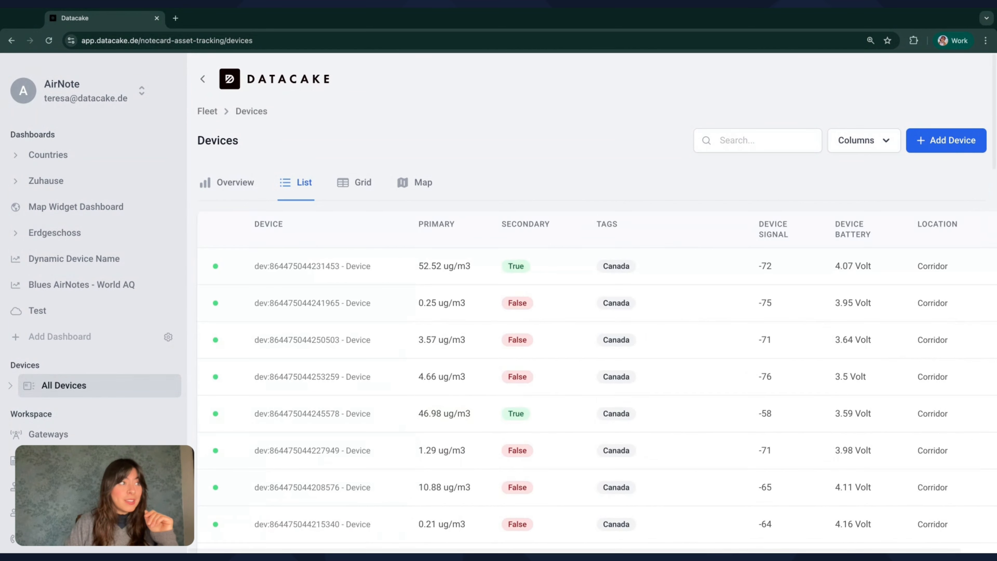
Open the first listed device, examine its general configuration from basic details to device management, and return to the list of all devices.
{"action": "left_click", "coordinate": [337, 269]}
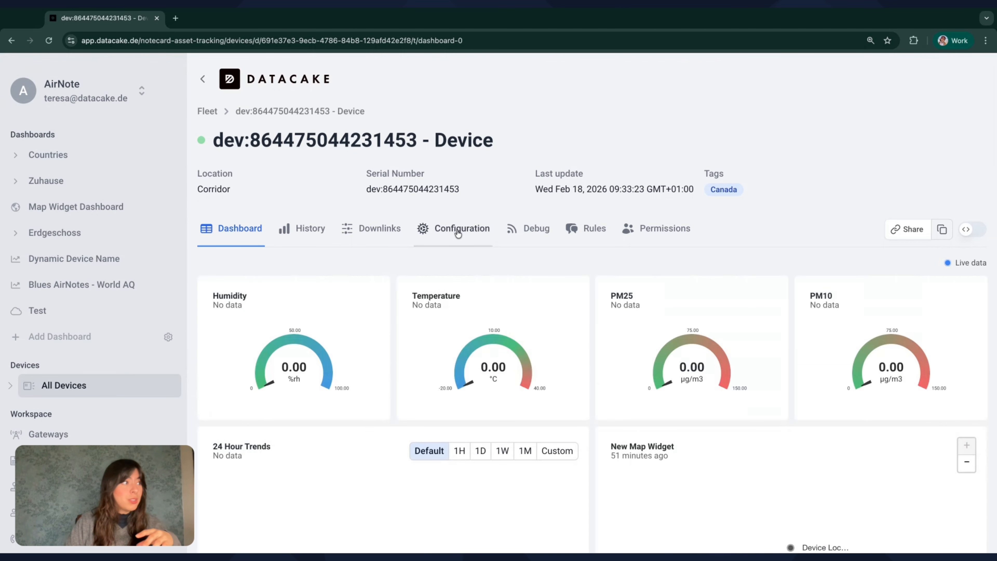
{"action": "left_click", "coordinate": [457, 232]}
{"action": "scroll", "coordinate": [537, 406], "scroll_direction": "down", "scroll_amount": 4}
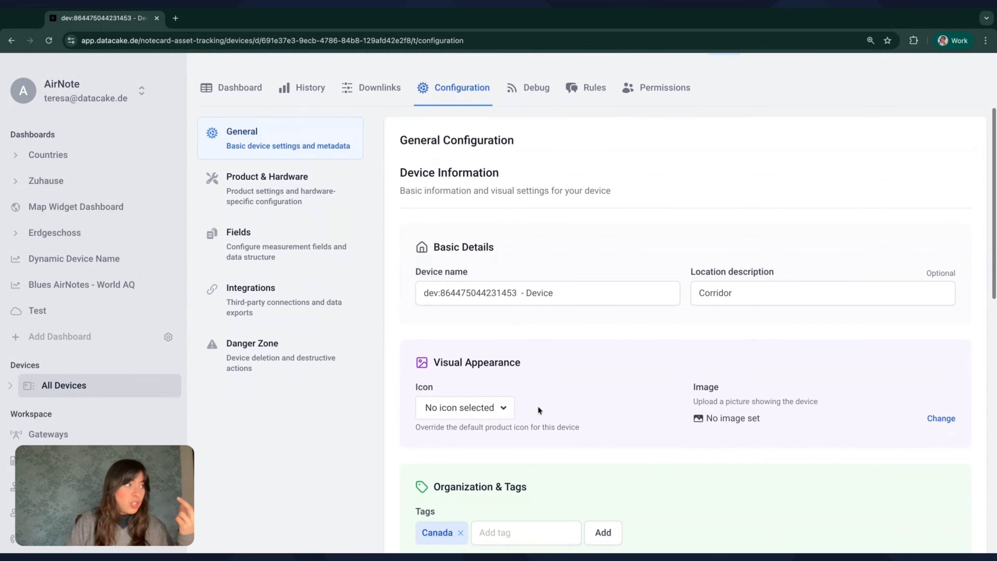
{"action": "scroll", "coordinate": [546, 304], "scroll_direction": "down", "scroll_amount": 6}
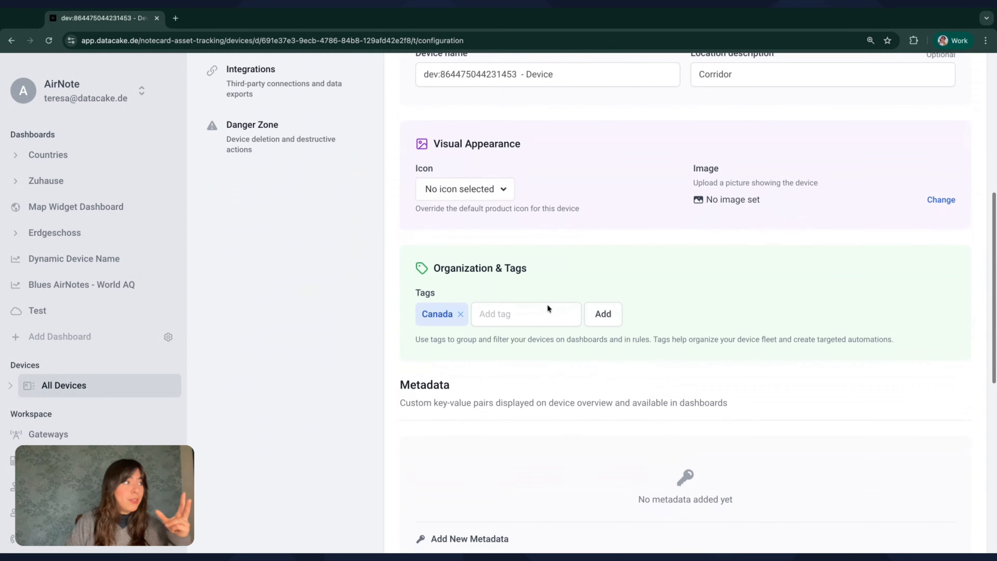
{"action": "scroll", "coordinate": [484, 246], "scroll_direction": "down", "scroll_amount": 1}
{"action": "scroll", "coordinate": [454, 381], "scroll_direction": "down", "scroll_amount": 8}
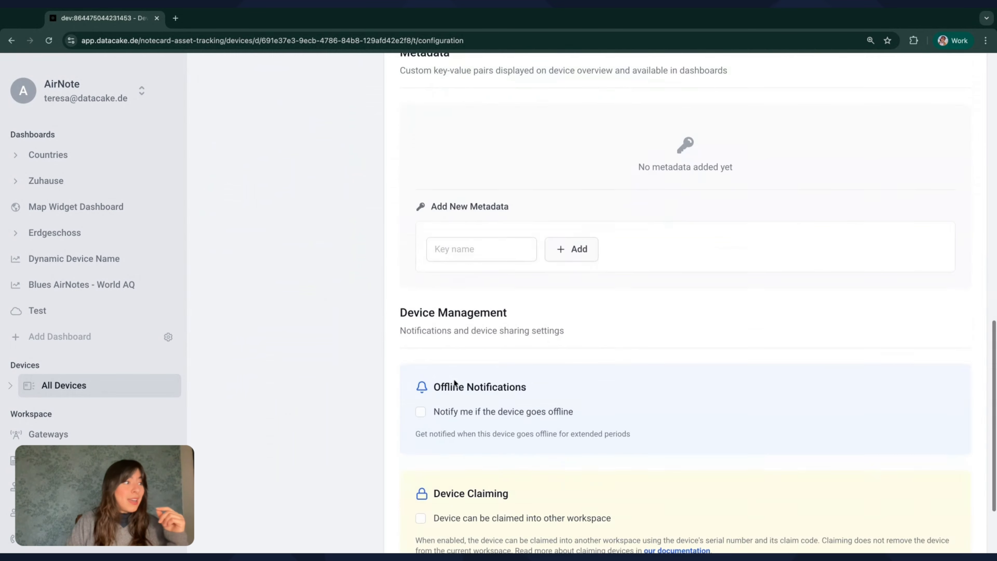
{"action": "scroll", "coordinate": [456, 382], "scroll_direction": "up", "scroll_amount": 10}
{"action": "left_click", "coordinate": [113, 388]}
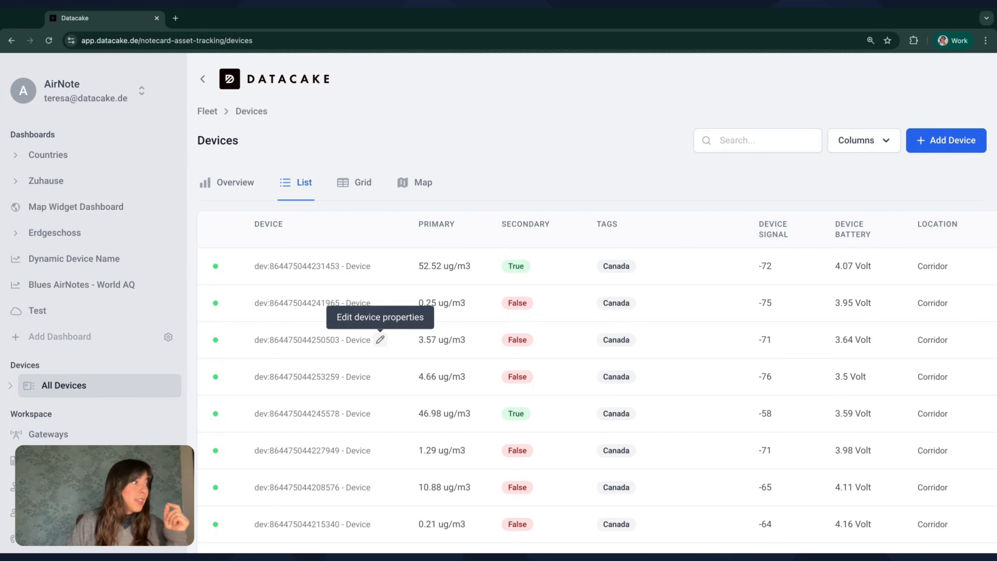
Edit the third listed device's properties directly from the list, setting its location to Office 01 and replacing its tag with Bolivia, and save.
{"action": "left_click", "coordinate": [380, 339]}
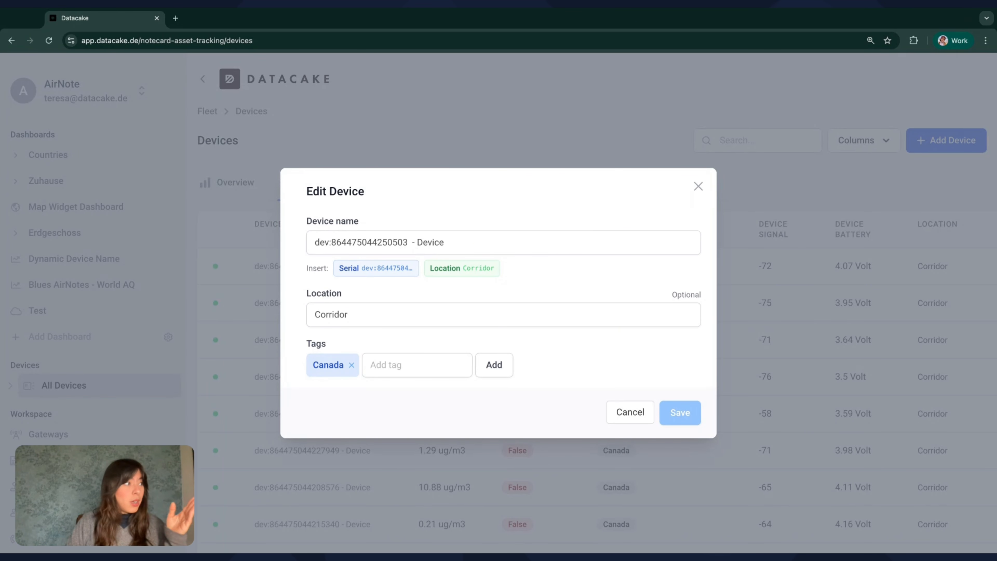
{"action": "double_click", "coordinate": [352, 319]}
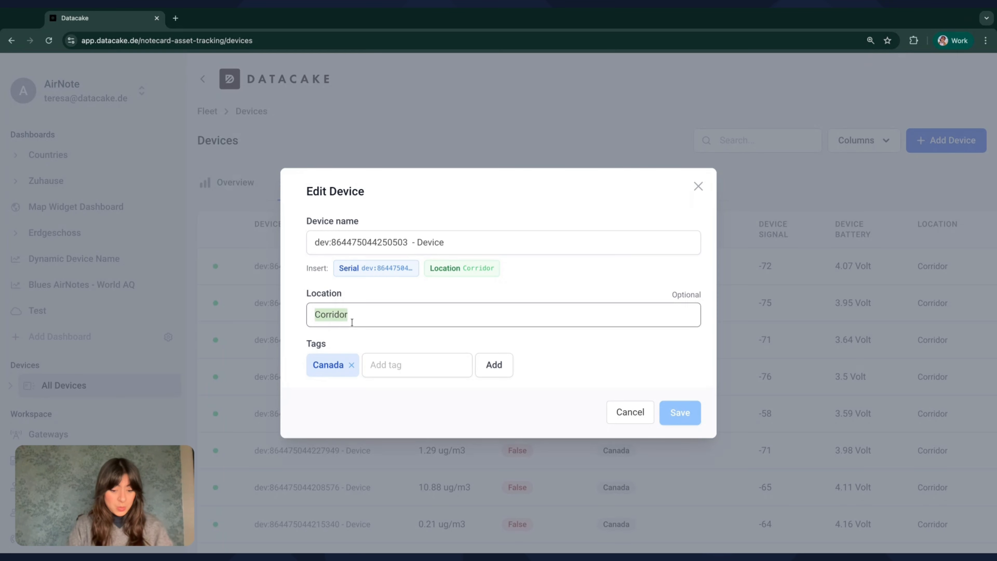
{"action": "type", "text": "Office 01"}
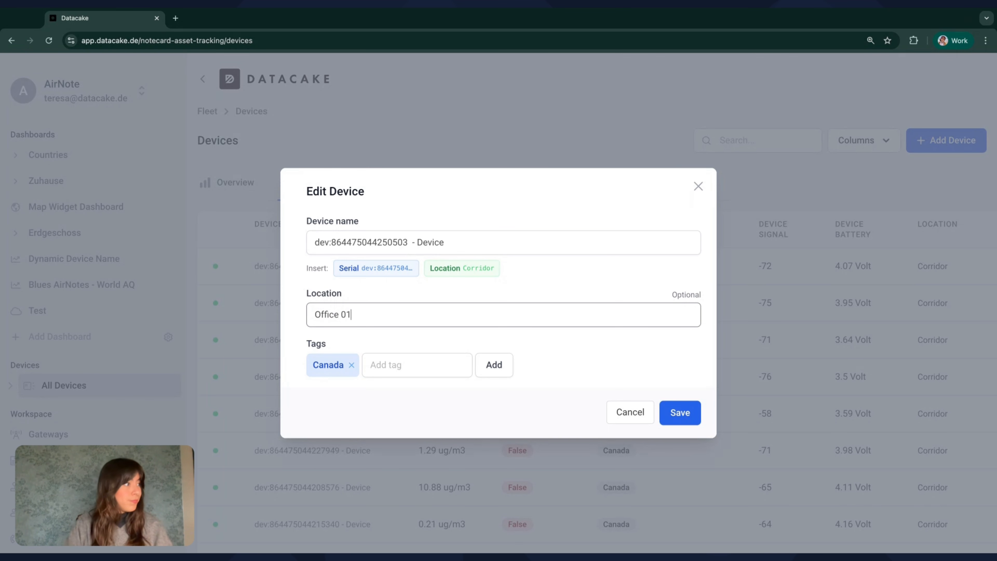
{"action": "left_click", "coordinate": [351, 364]}
{"action": "left_click", "coordinate": [346, 365]}
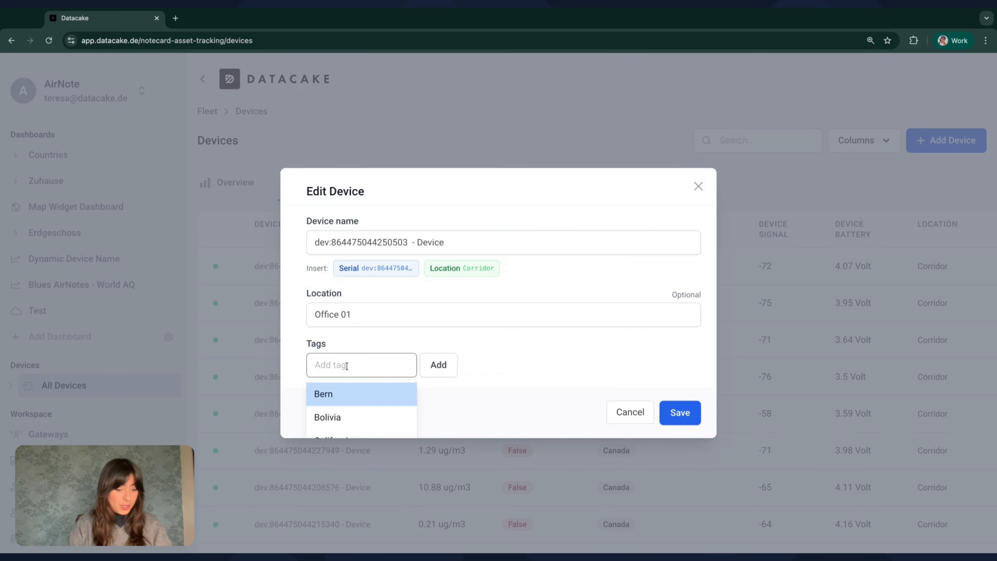
{"action": "left_click", "coordinate": [340, 417]}
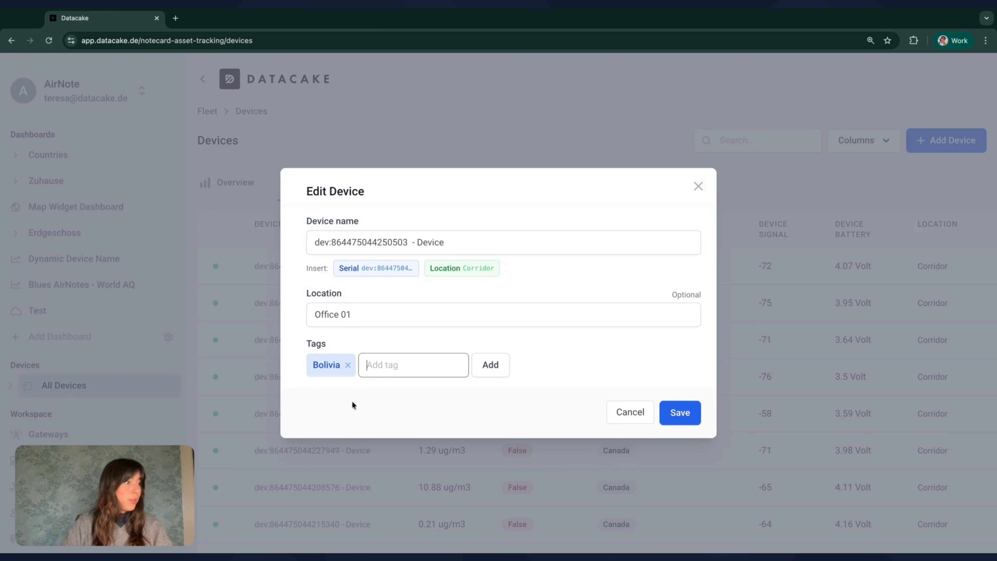
{"action": "left_click", "coordinate": [676, 424]}
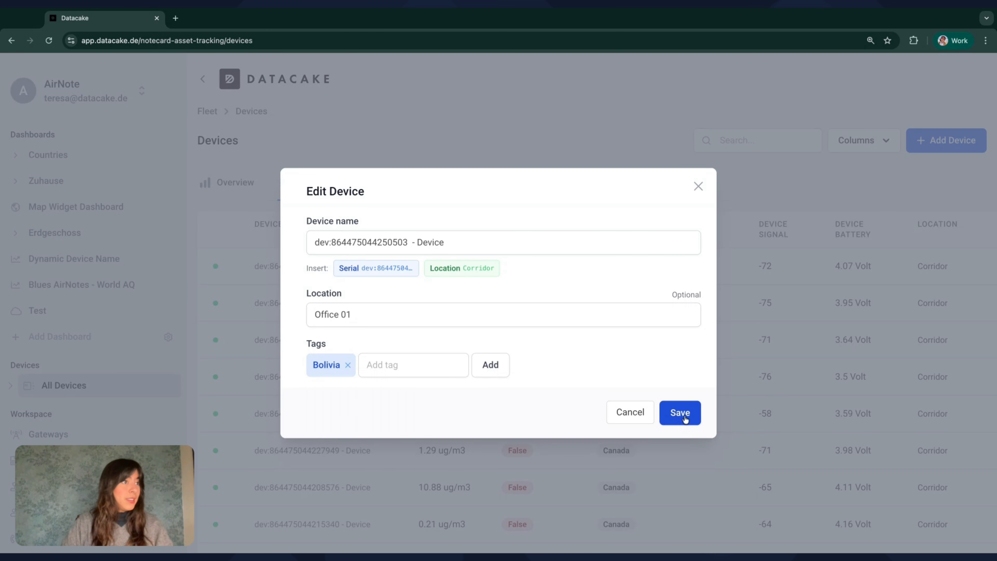